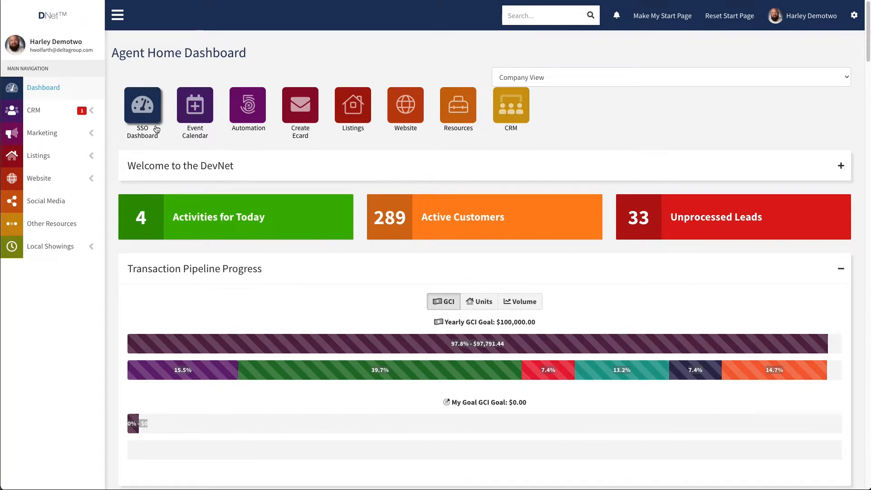
Open the CRM Customer Center and look over its sections, from Process Requests down to Customer Groups.
left_click(93, 113)
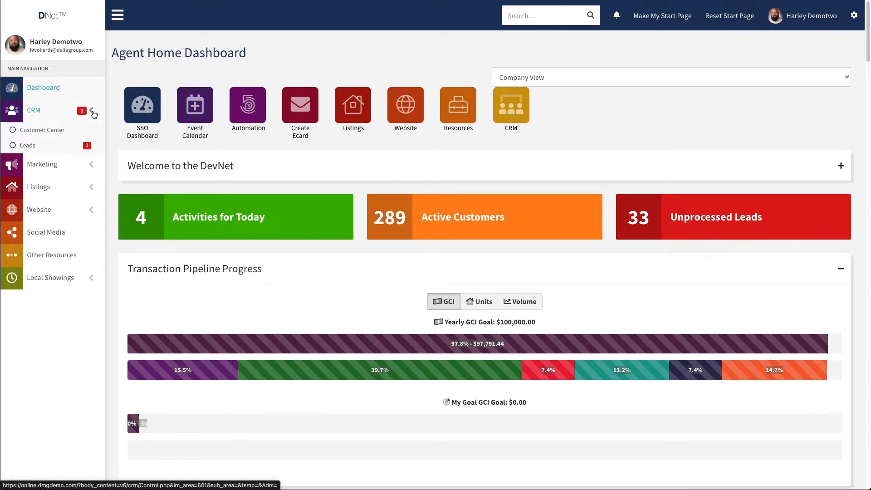
left_click(45, 132)
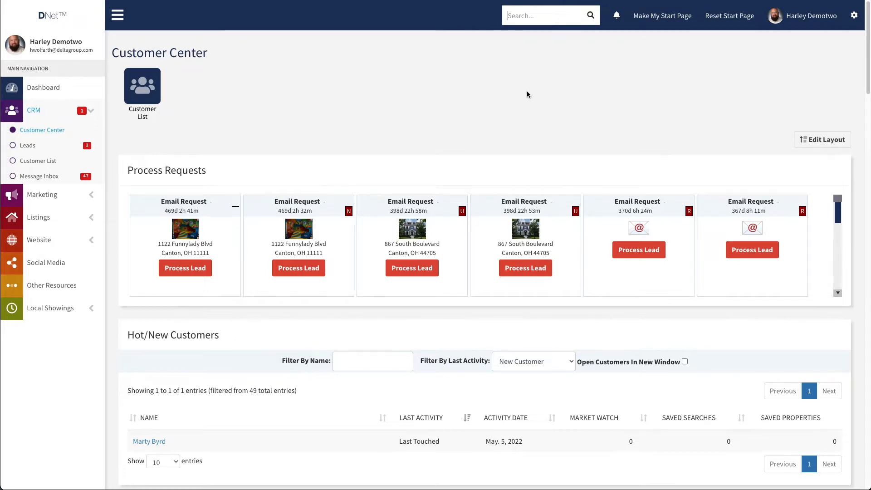
scroll(488, 112, "down", 1)
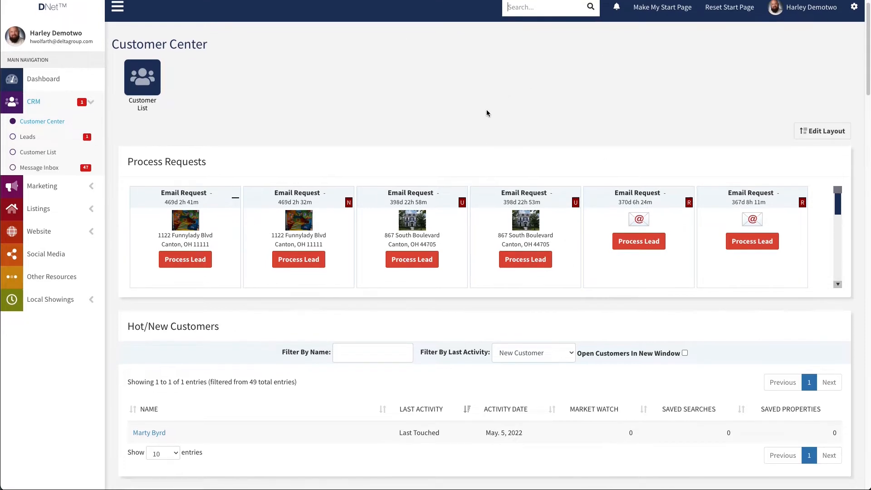
scroll(488, 112, "down", 3)
scroll(458, 127, "down", 2)
scroll(249, 287, "down", 5)
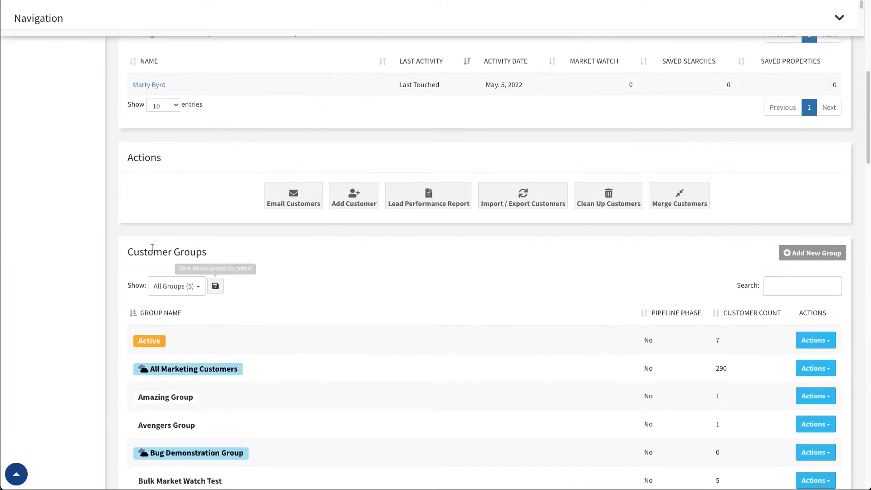
scroll(113, 288, "up", 8)
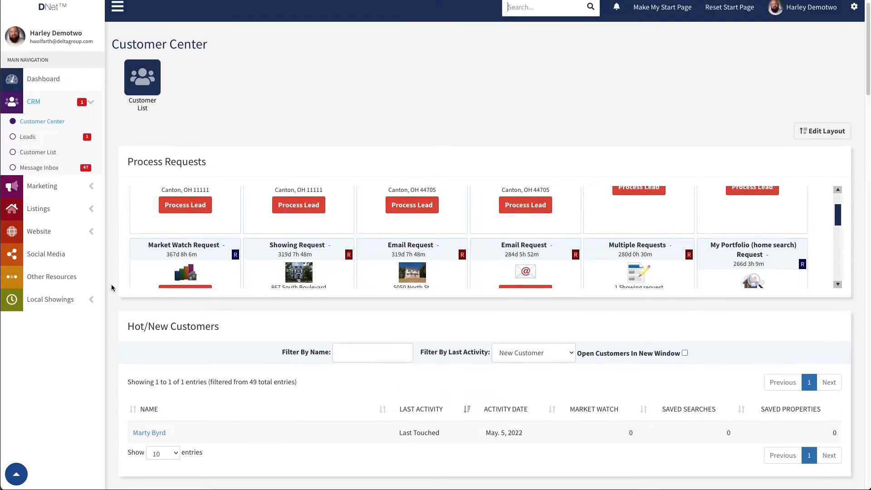
In the Customer Center layout settings, toggle the Customer Groups section off and back on, and leave without saving.
left_click(817, 142)
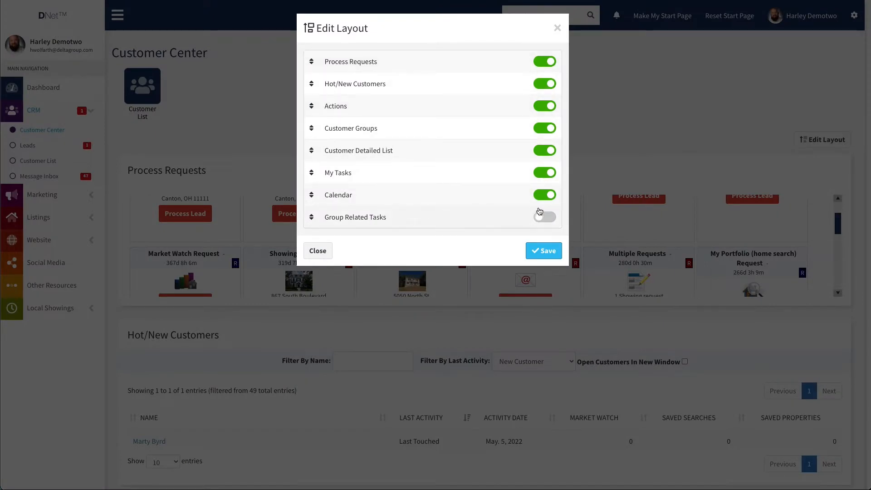
left_click(540, 131)
left_click(547, 131)
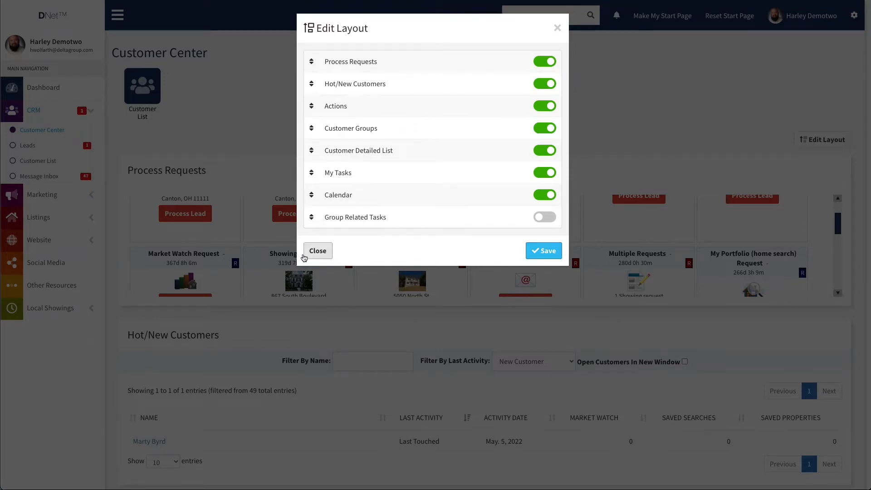
left_click(317, 252)
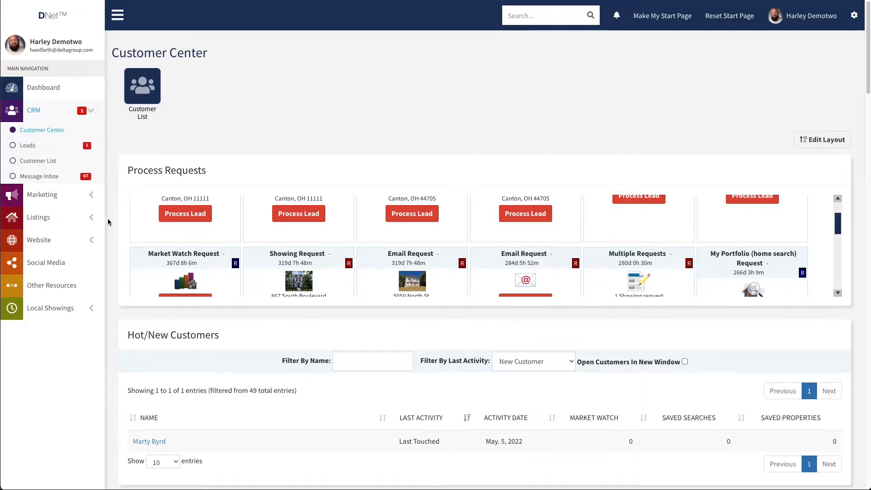
Filter the Customer Groups list to show only Standard Groups and Agent Groups.
scroll(108, 220, "down", 14)
scroll(117, 226, "up", 1)
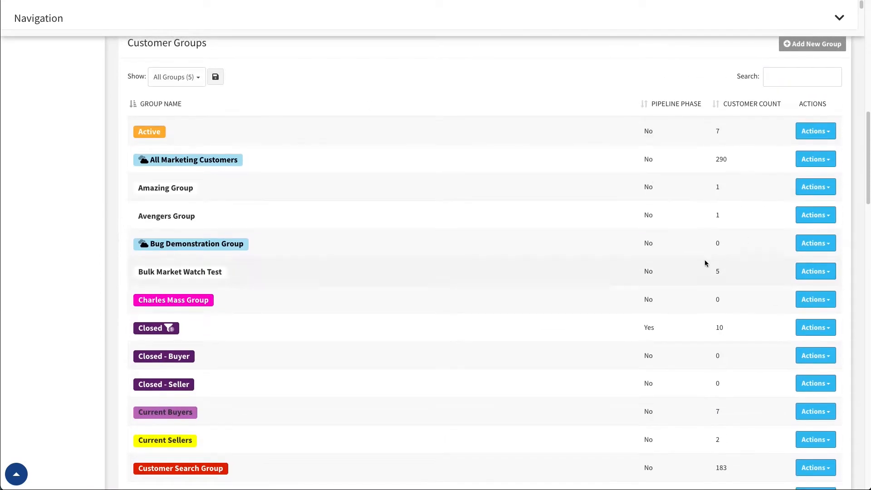
scroll(367, 154, "up", 1)
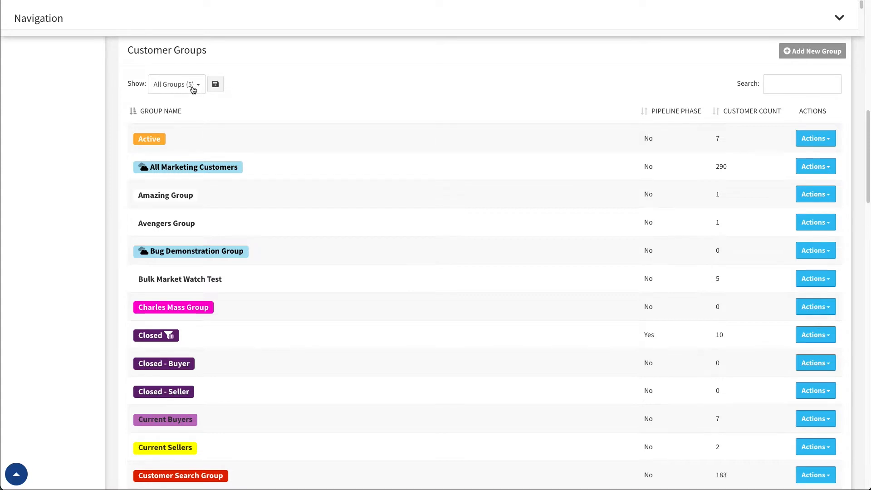
left_click(193, 86)
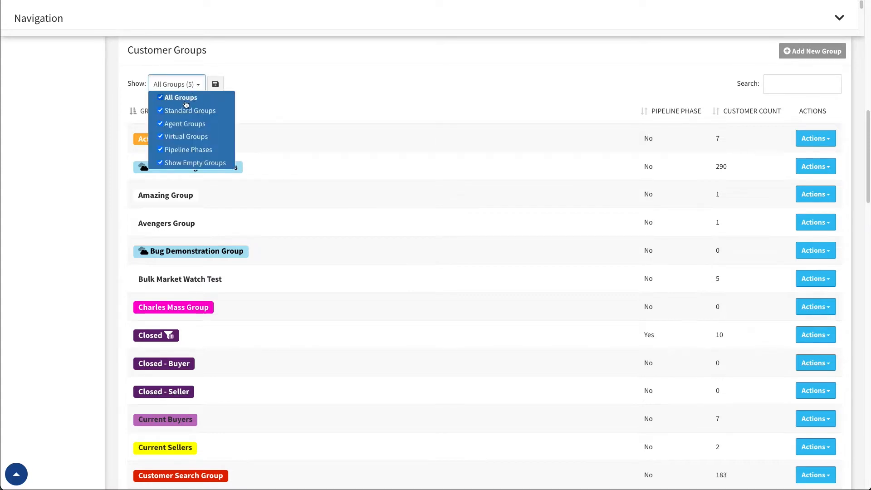
left_click(161, 99)
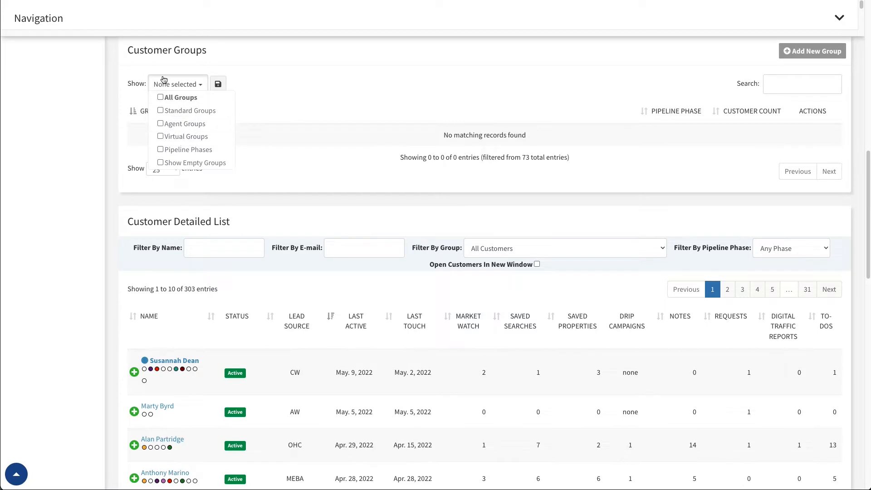
left_click(161, 111)
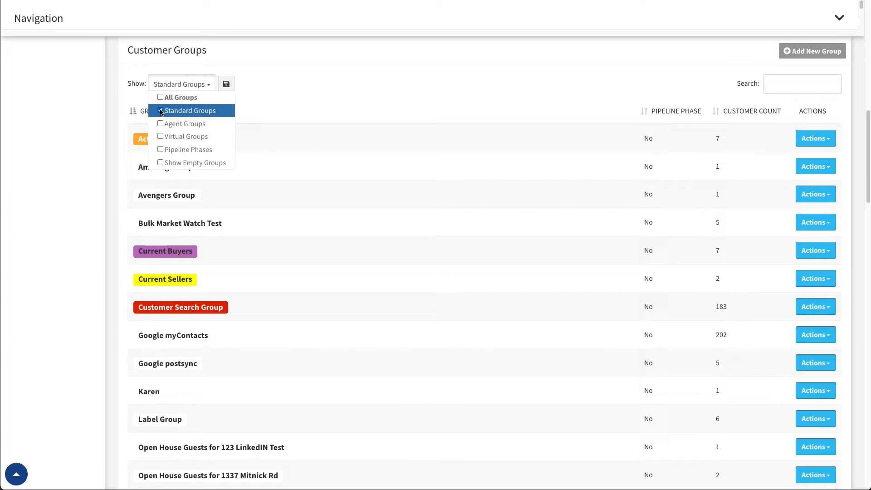
left_click(161, 125)
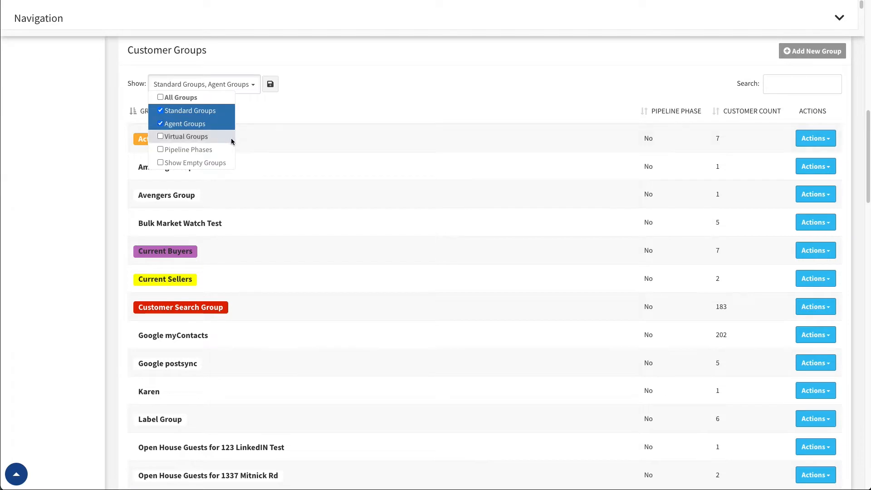
left_click(290, 112)
Set the Customer Groups table to show 10 entries per page.
scroll(242, 112, "down", 10)
scroll(247, 132, "up", 5)
left_click(175, 259)
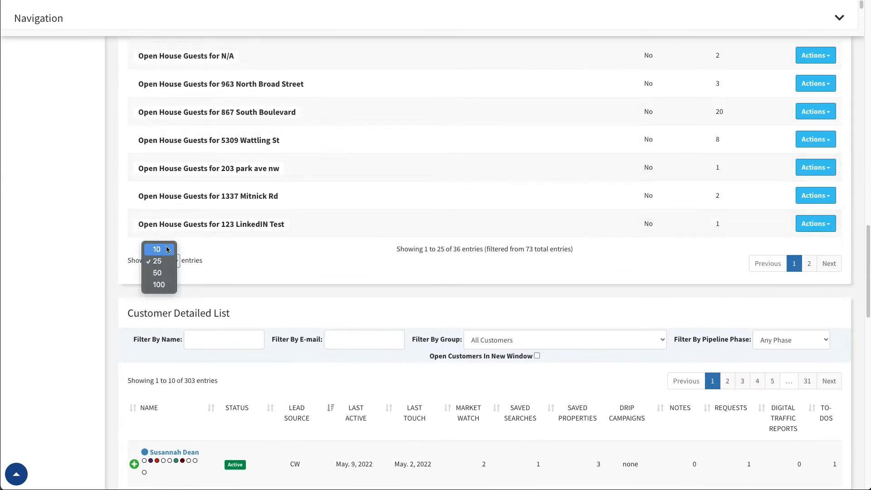
left_click(180, 248)
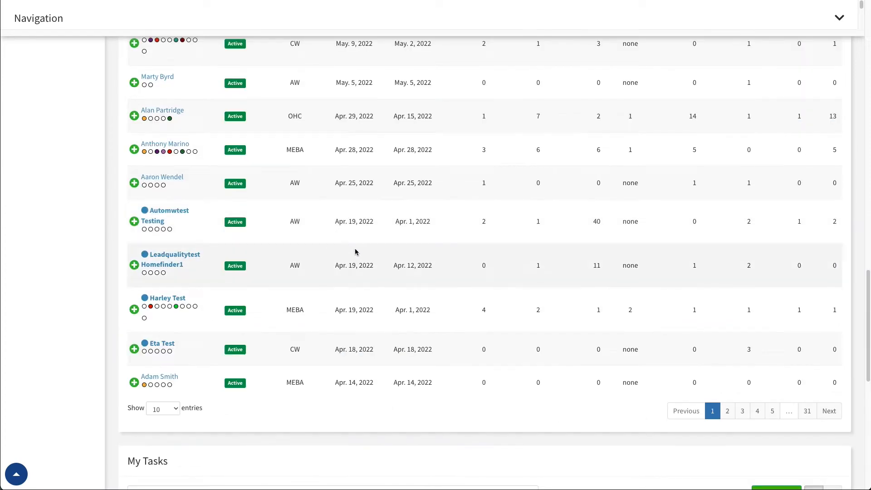
Narrow the Customer Groups list to Agent Groups alone, and switch it to Standard Groups alone for comparison.
scroll(352, 253, "up", 2)
scroll(354, 255, "up", 3)
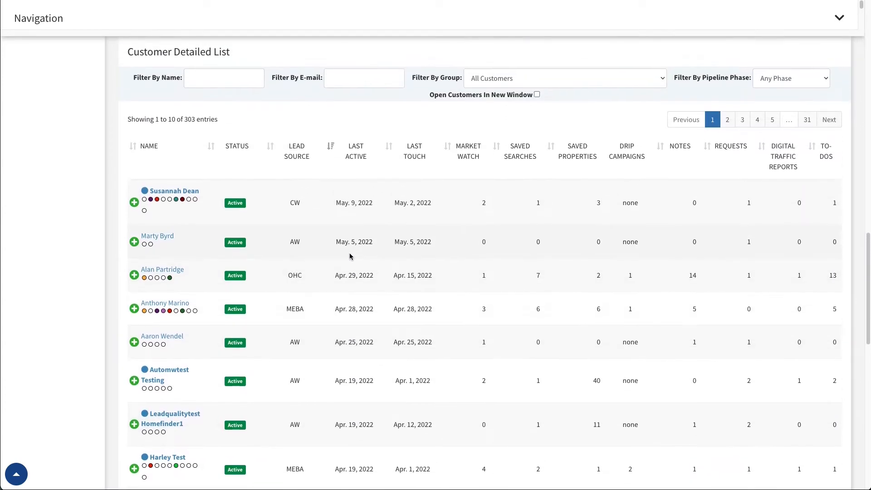
scroll(348, 257, "down", 15)
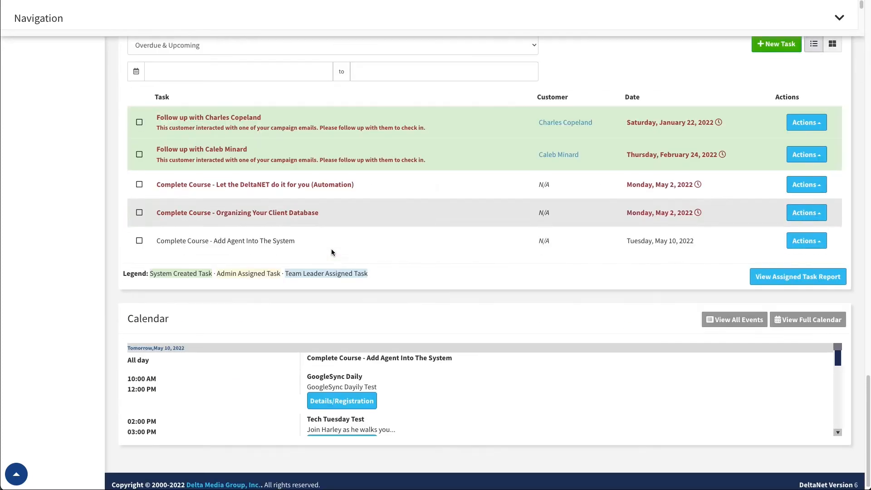
scroll(331, 249, "up", 6)
scroll(330, 250, "up", 18)
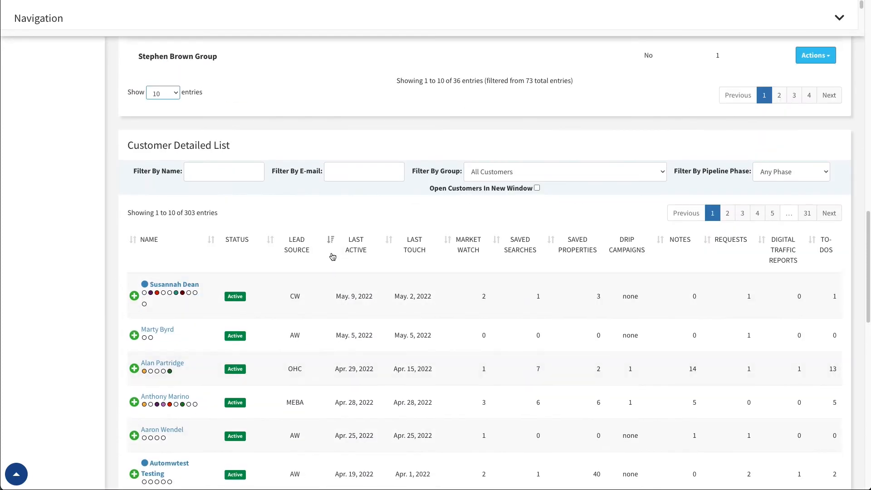
scroll(329, 252, "down", 2)
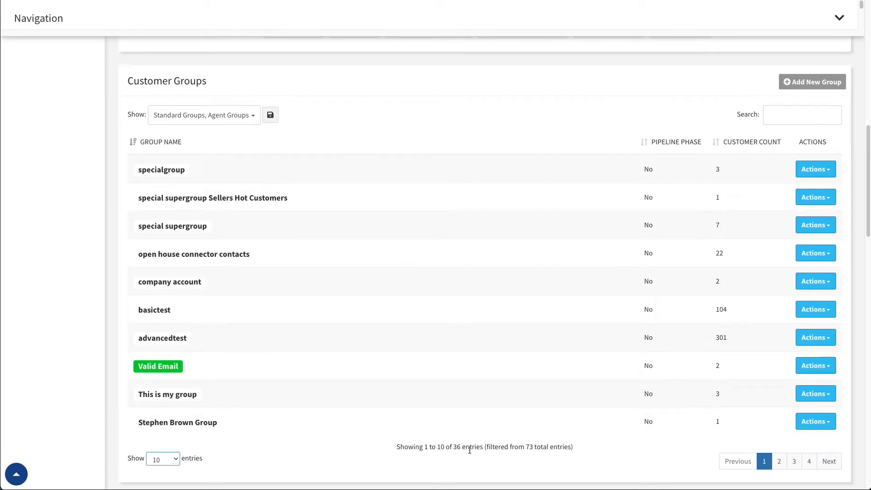
left_click(259, 116)
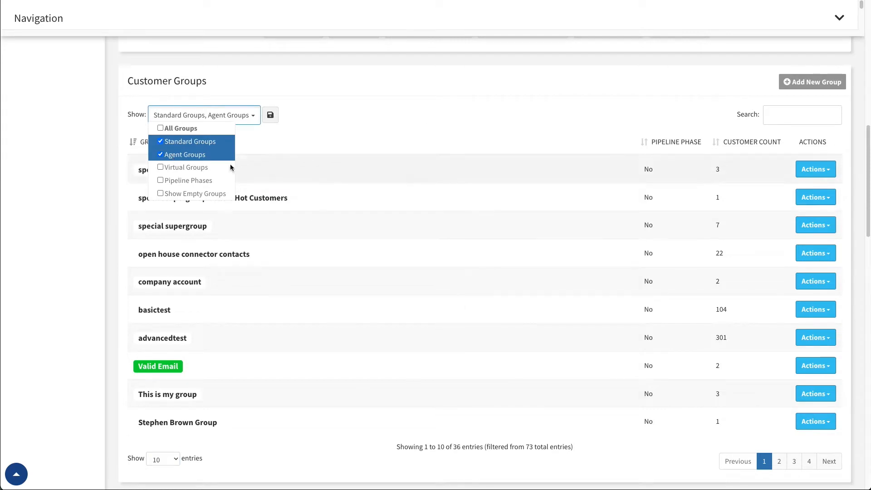
left_click(161, 142)
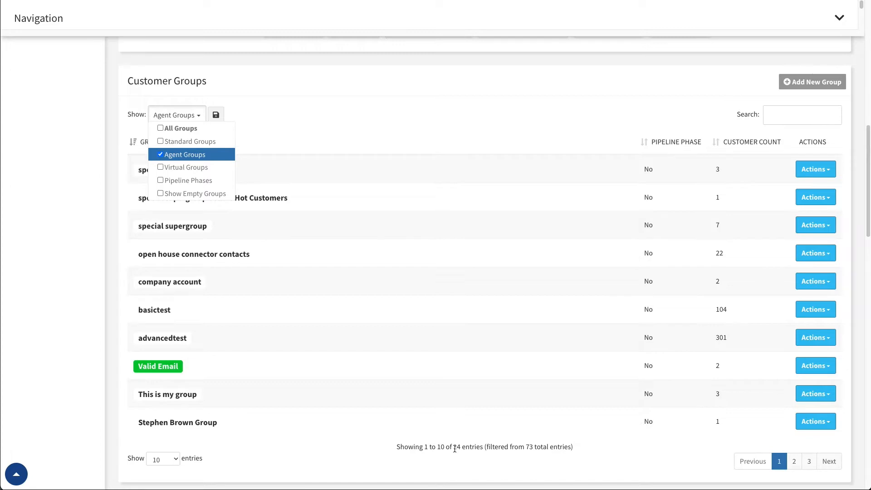
left_click(163, 143)
left_click(161, 154)
Replace the Customer Groups filter with Virtual Groups only.
left_click(160, 142)
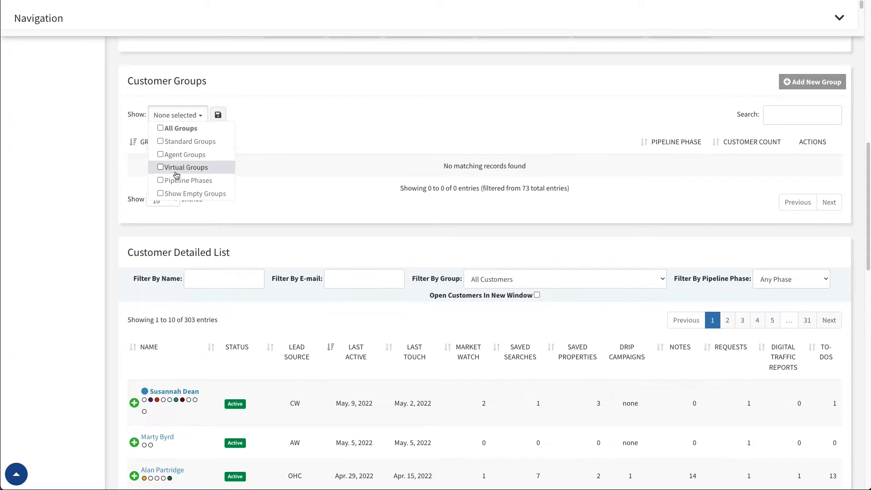
left_click(161, 168)
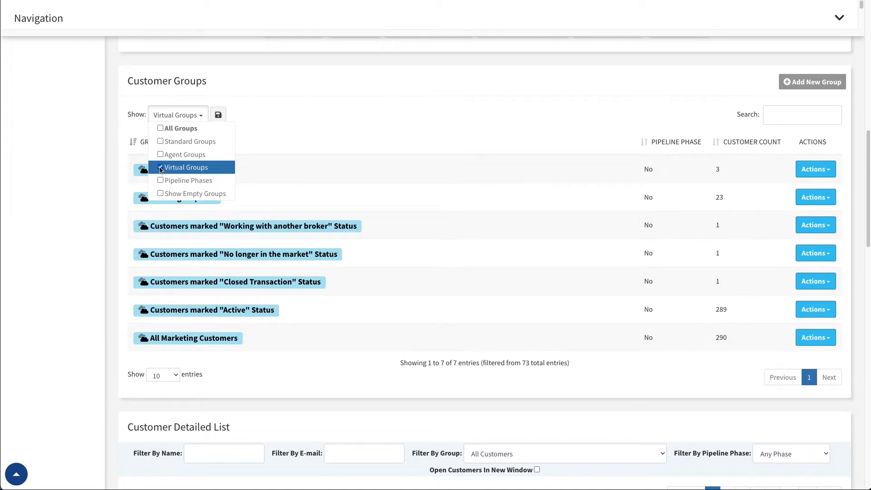
left_click(199, 116)
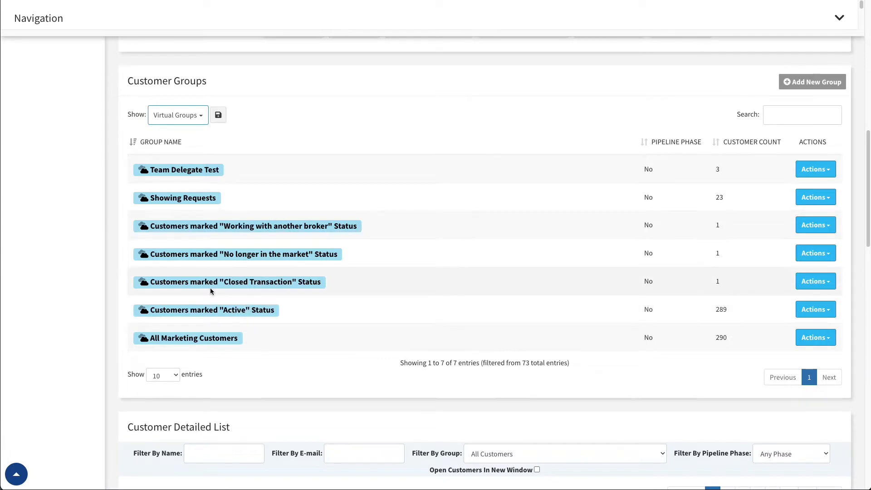
Switch the Customer Groups filter from Virtual Groups to Pipeline Phases only.
left_click(201, 116)
left_click(161, 168)
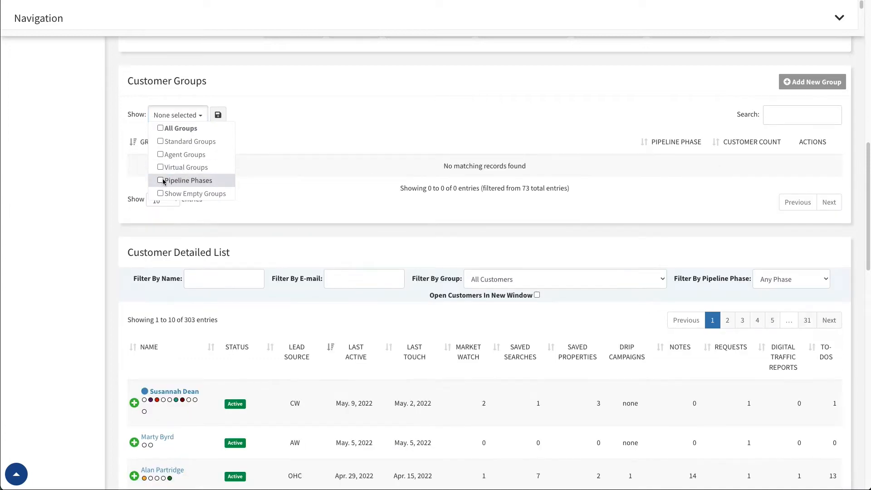
left_click(161, 181)
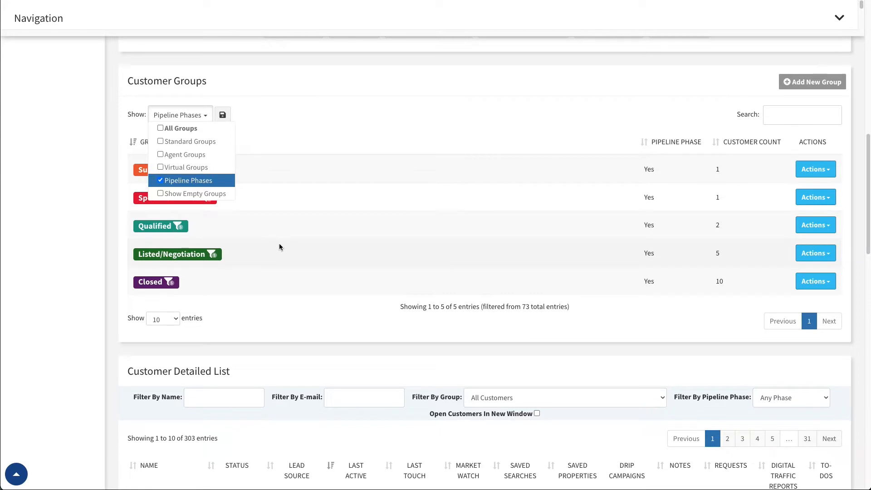
left_click(203, 116)
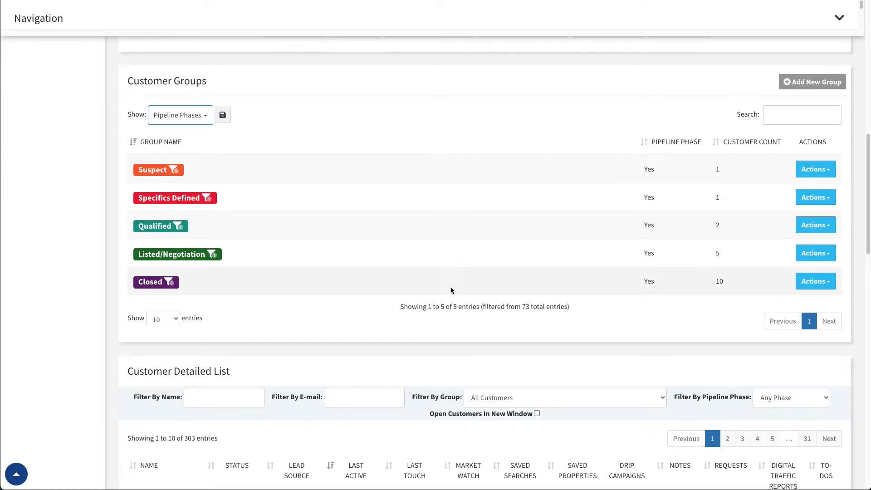
Remove Pipeline Phases from the Customer Groups filter, try Show Empty Groups on its own, and clear it again.
left_click(203, 116)
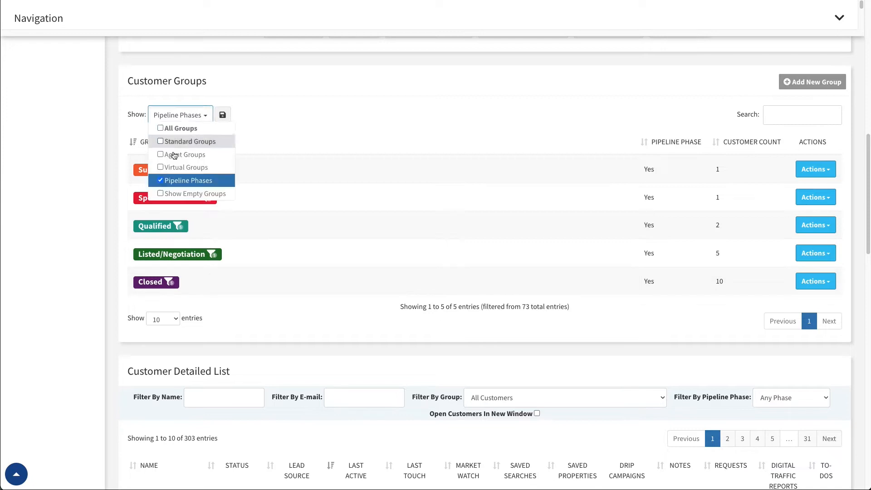
left_click(161, 182)
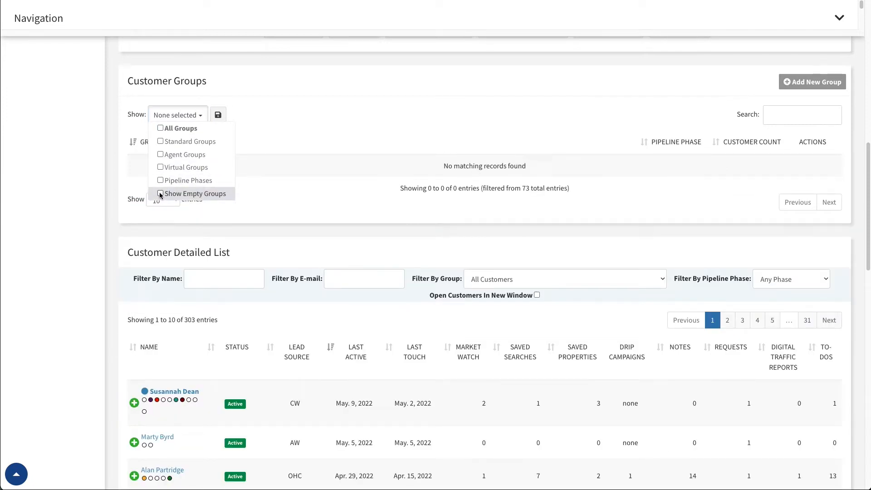
left_click(161, 194)
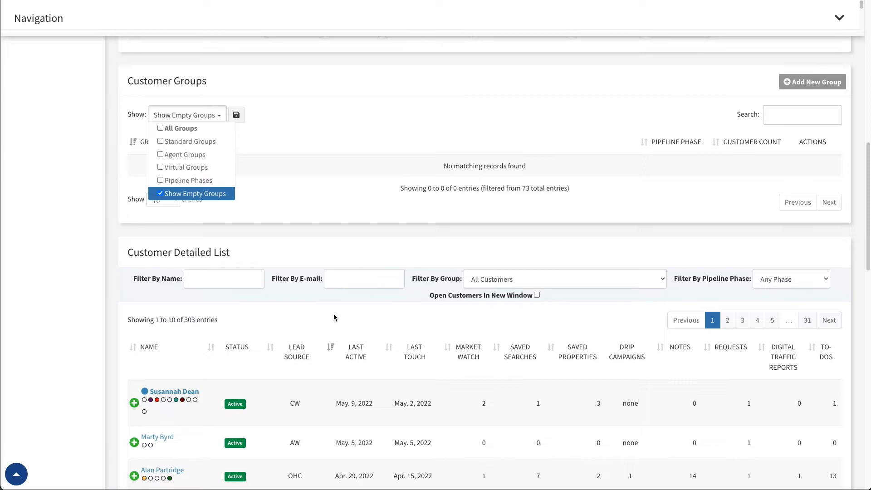
left_click(162, 196)
Select all group types and deselect everything except Agent Groups, and save the shown groups as the default.
left_click(186, 129)
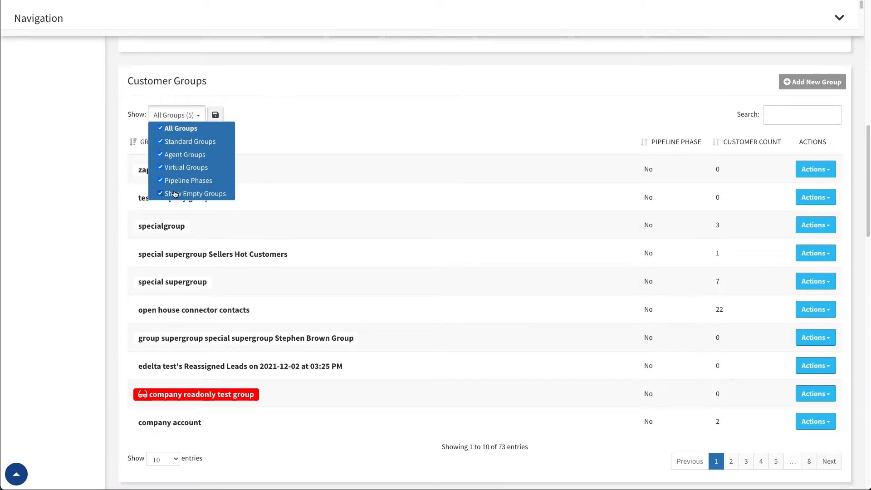
left_click(161, 141)
left_click(160, 168)
left_click(160, 180)
left_click(161, 194)
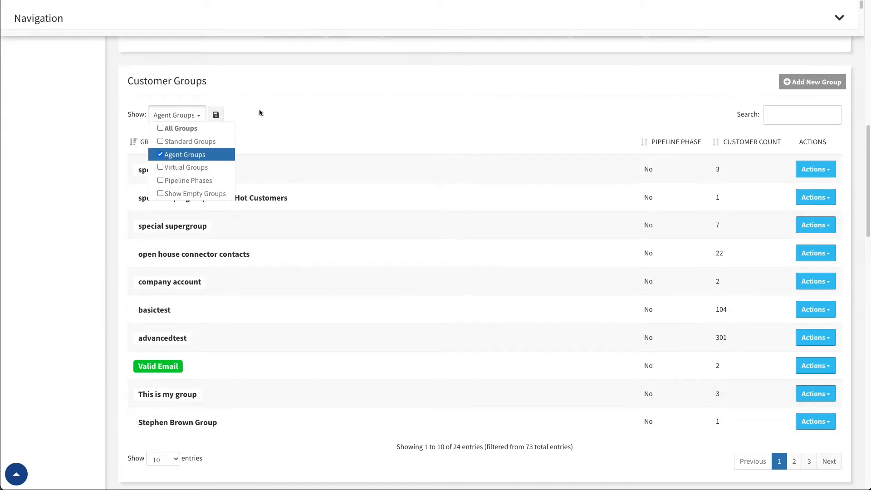
left_click(219, 113)
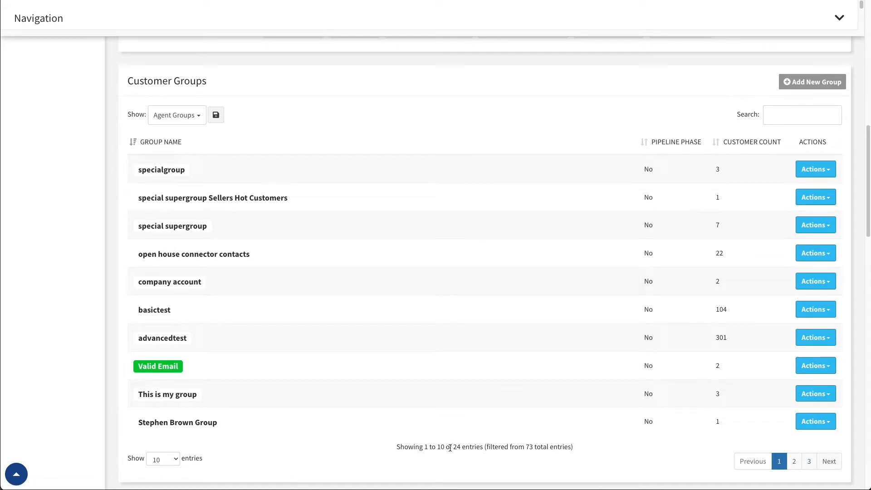
Show 25 entries per page in the Customer Groups list and look through the rows.
left_click(175, 459)
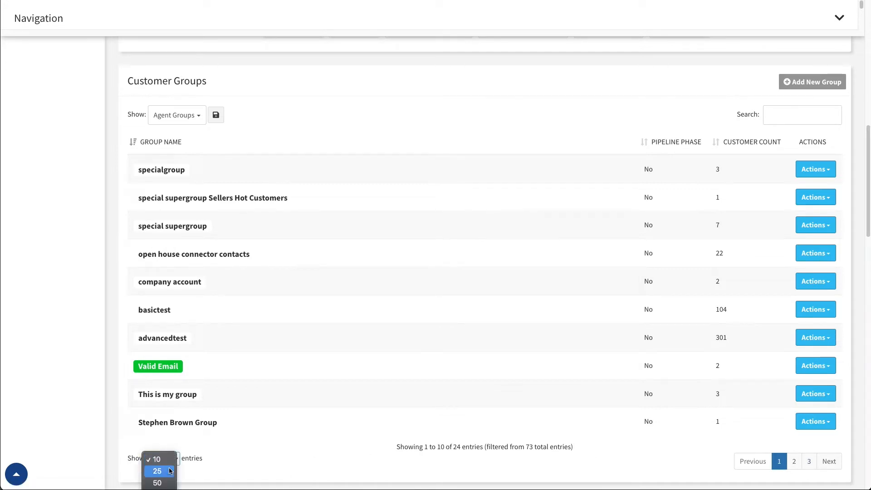
left_click(157, 471)
scroll(302, 447, "down", 6)
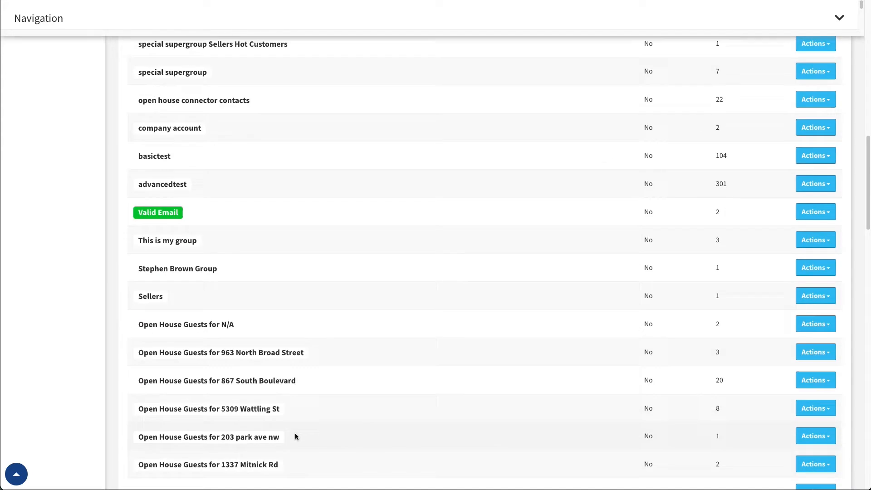
scroll(292, 434, "down", 3)
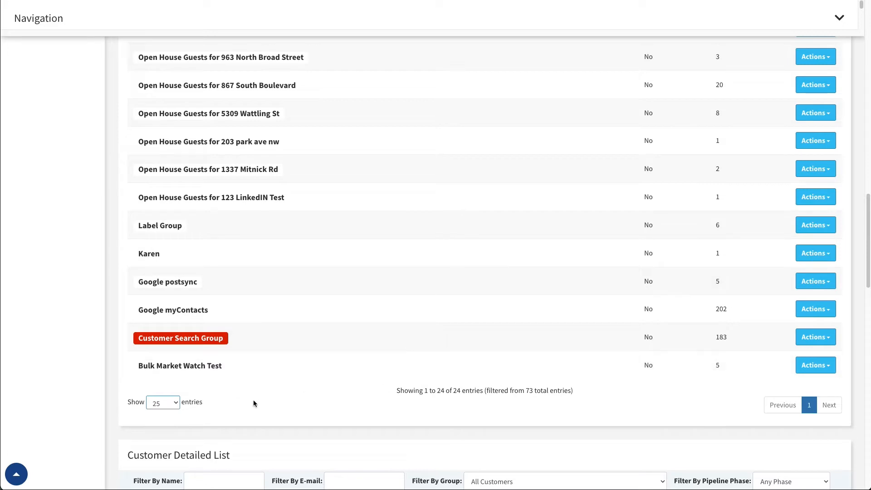
Raise the Customer Groups list to 100 entries per page and set it back to 10.
left_click(163, 403)
left_click(163, 428)
left_click(176, 407)
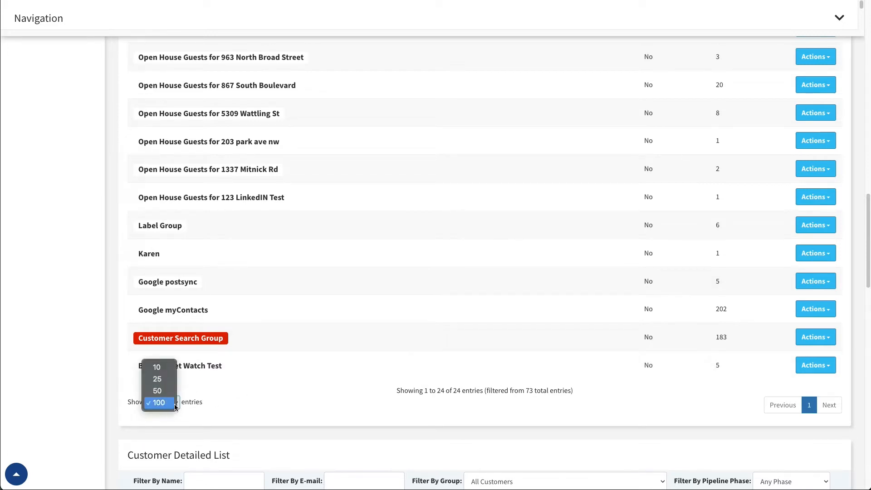
left_click(157, 367)
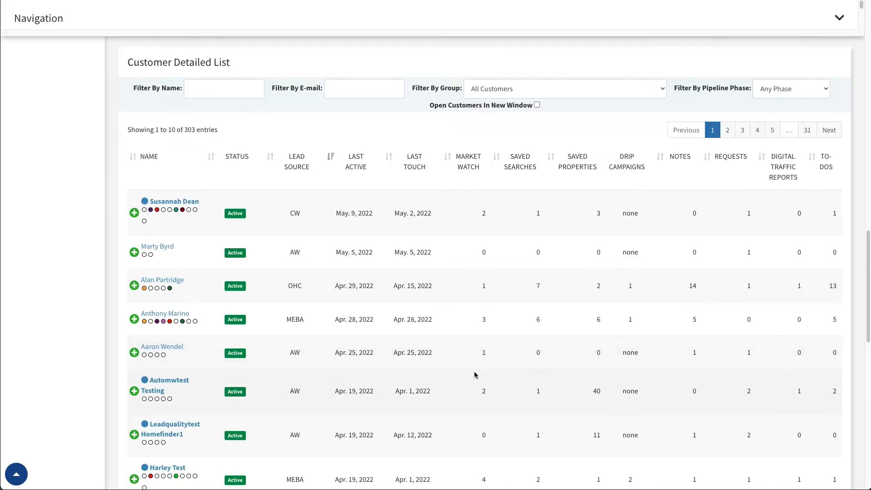
Look at page 2 of the Customer Groups list and return to page 1.
scroll(468, 372, "up", 10)
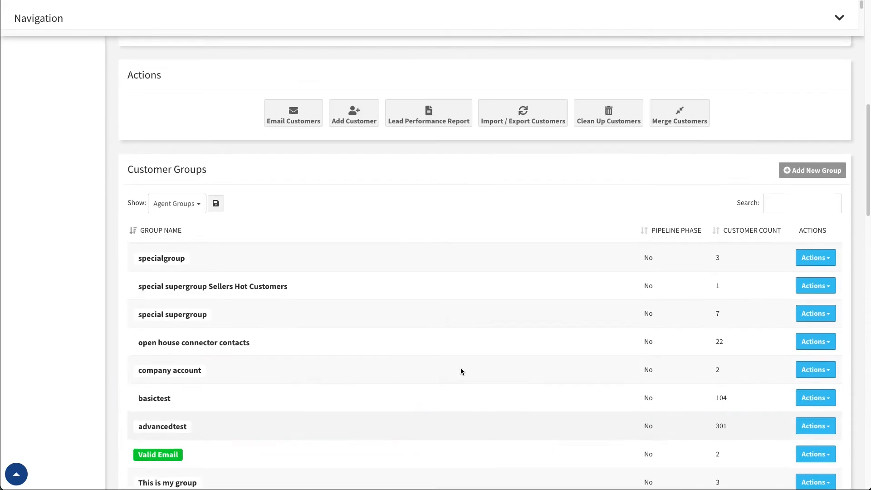
scroll(248, 211, "down", 1)
scroll(520, 305, "down", 3)
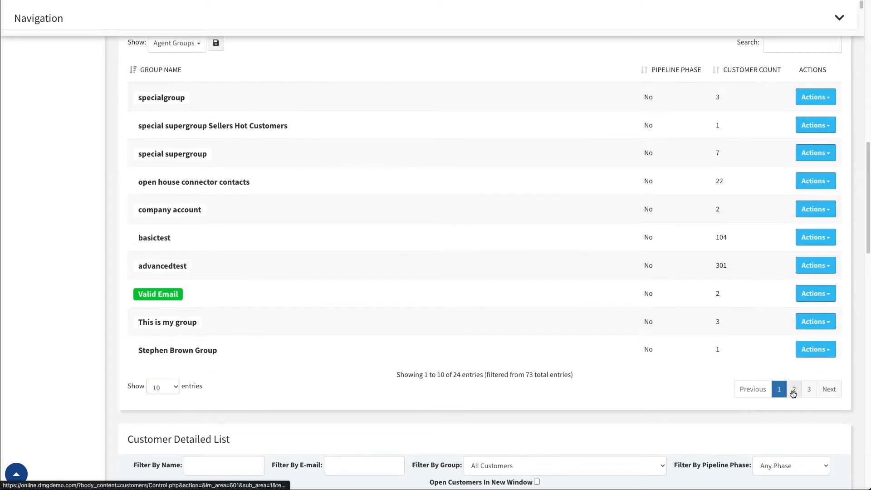
left_click(795, 393)
left_click(779, 389)
Toggle the Customer Groups sorting by group name between ascending and descending, ending on ascending.
scroll(191, 191, "up", 1)
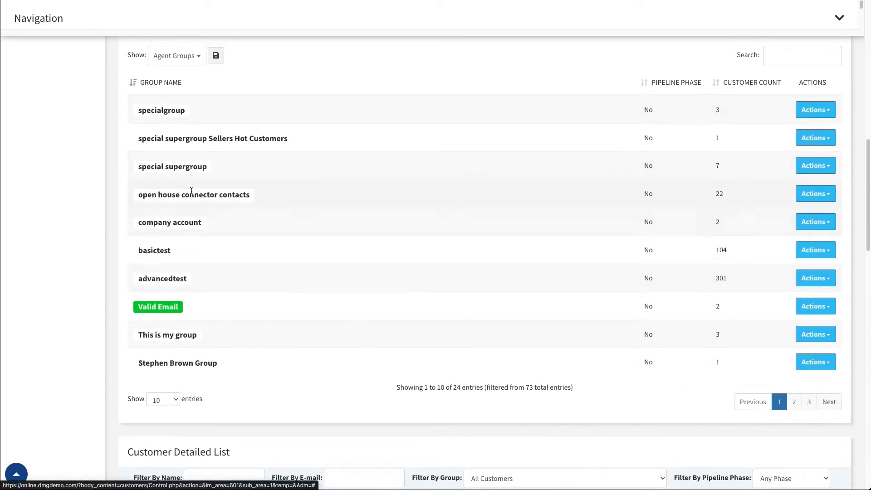
left_click(150, 85)
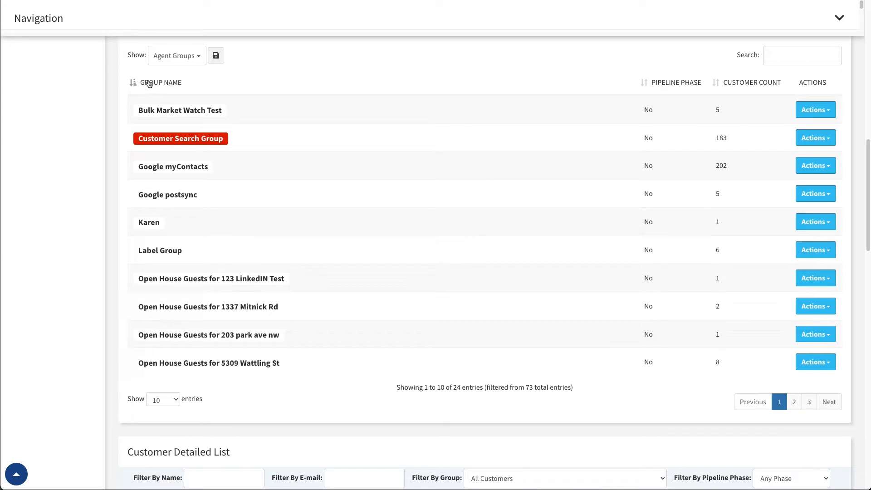
left_click(154, 84)
left_click(155, 85)
Sort the Customer Groups by customer count in ascending order and reverse it to descending.
scroll(342, 221, "up", 1)
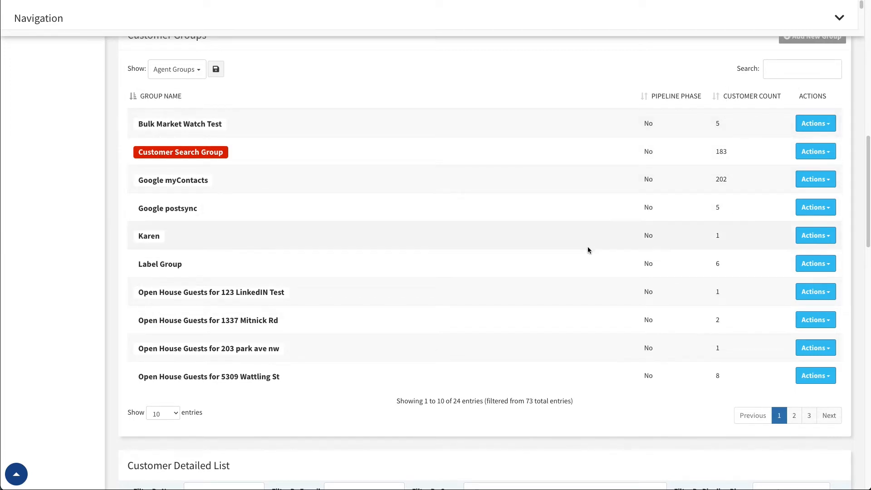
left_click(741, 99)
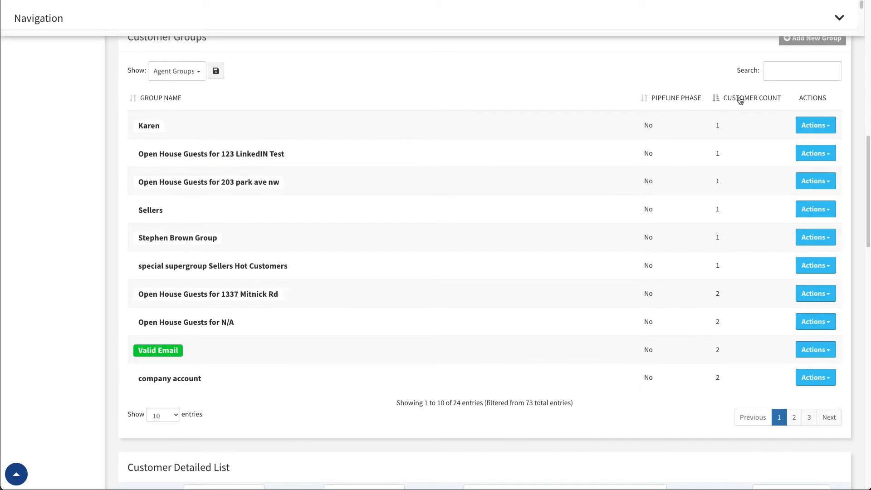
left_click(741, 99)
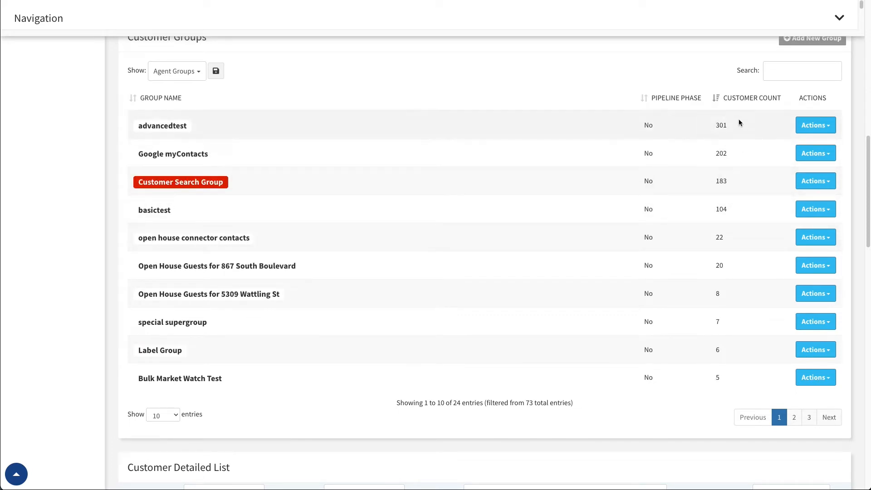
Return the Customer Groups list to ascending order by group name.
left_click(145, 98)
left_click(152, 99)
left_click(155, 98)
scroll(291, 186, "up", 3)
scroll(268, 200, "down", 2)
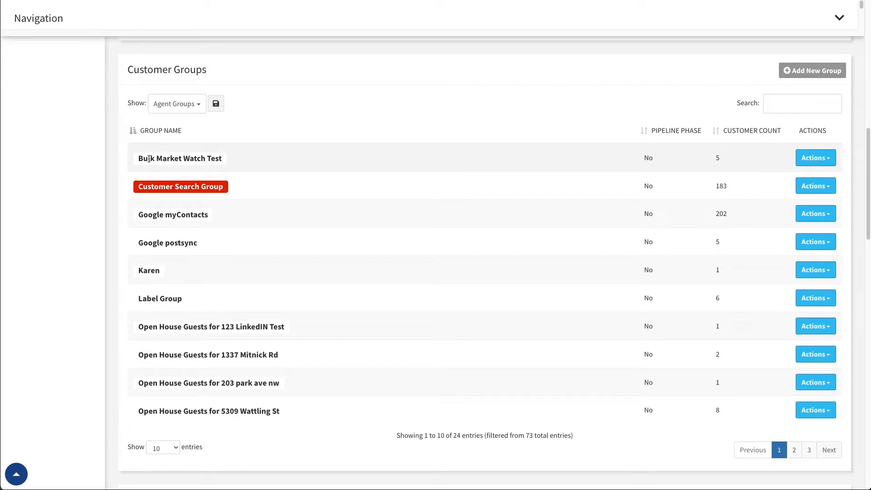
View the members of the Bulk Market Watch Test group, search them by a customer's first name, and close the view.
left_click(824, 158)
left_click(797, 177)
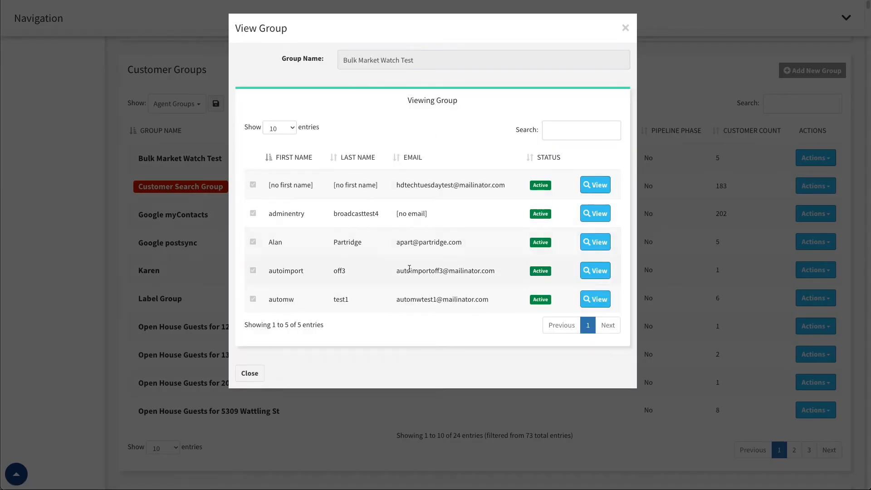
left_click(566, 129)
type("alan")
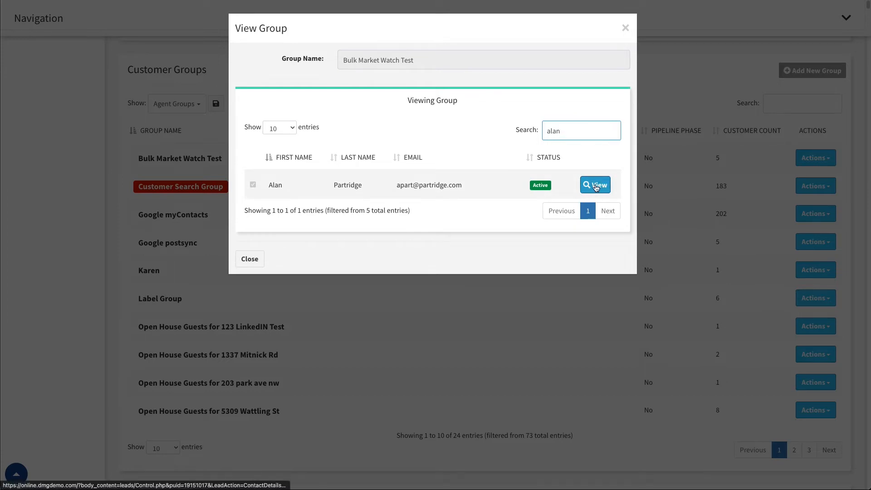
left_click(250, 258)
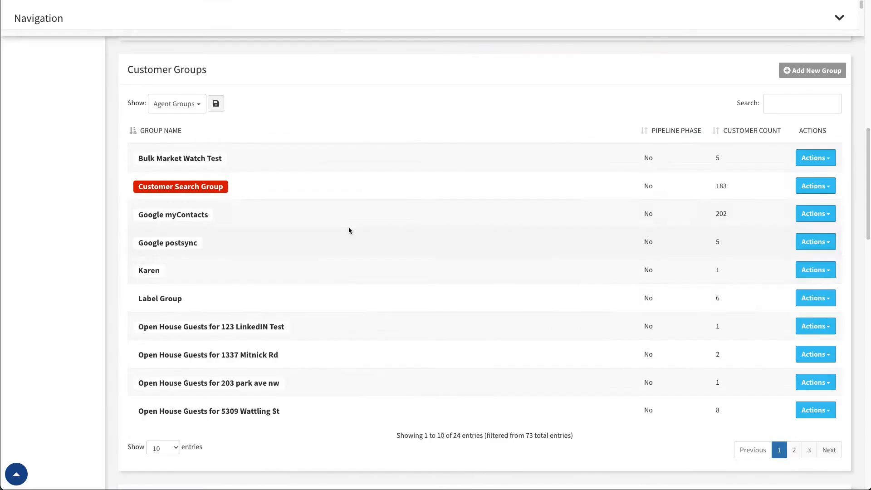
Try to export the Bulk Market Watch Test group to a file, cancelling the save.
left_click(827, 164)
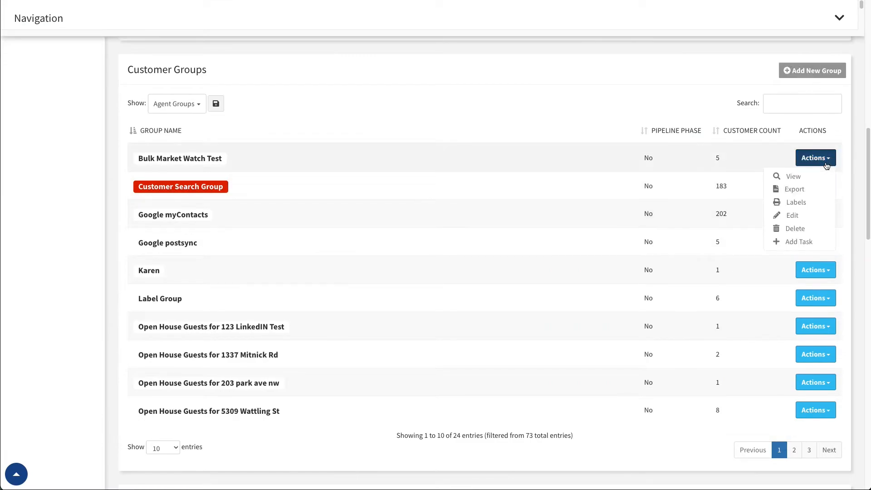
left_click(797, 193)
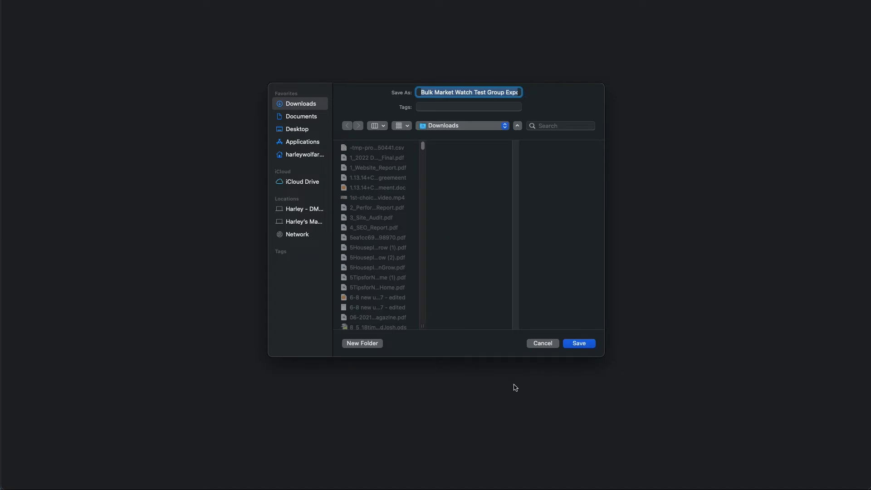
left_click(540, 344)
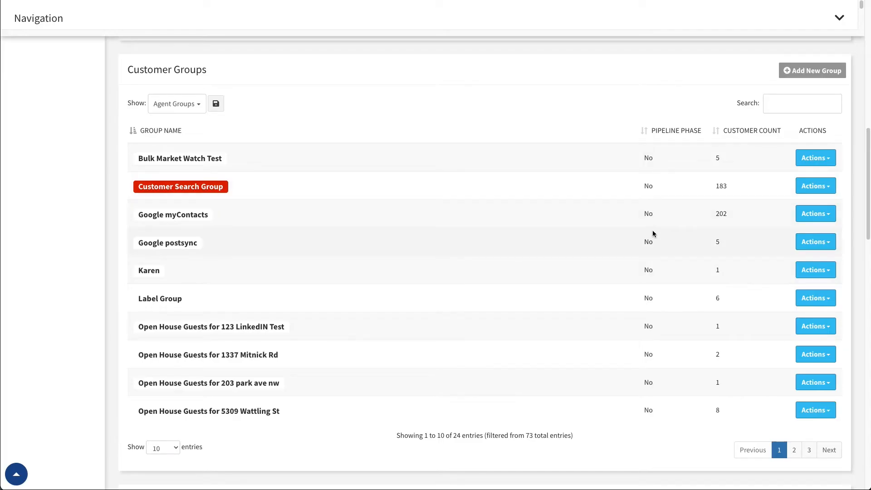
Try to print labels for the Bulk Market Watch Test group using label type L7163 (99.06 x 38.1 mm).
left_click(827, 163)
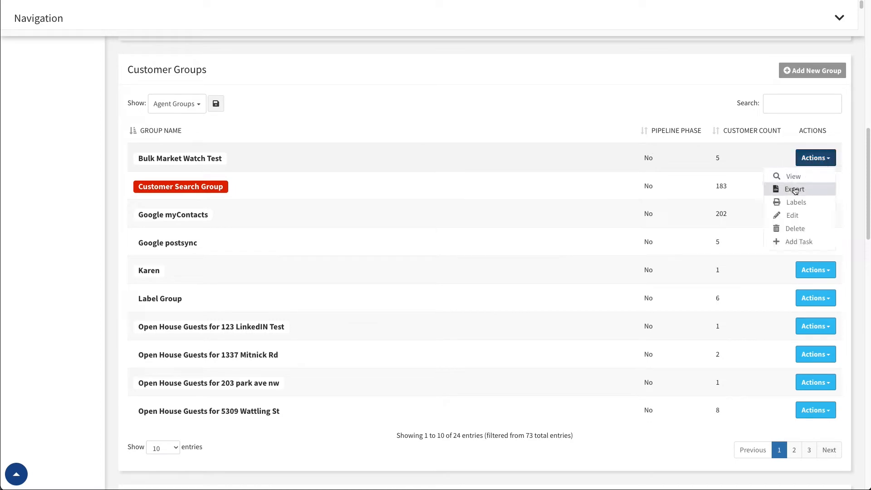
left_click(797, 204)
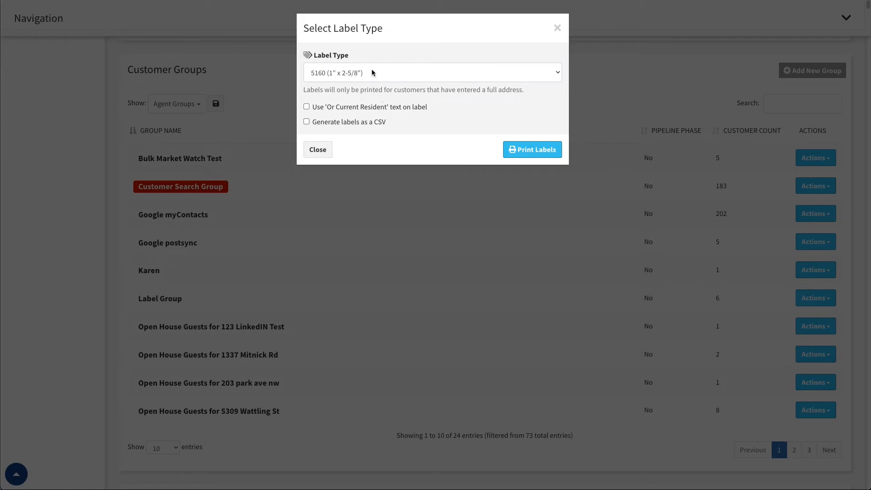
left_click(370, 74)
left_click(372, 121)
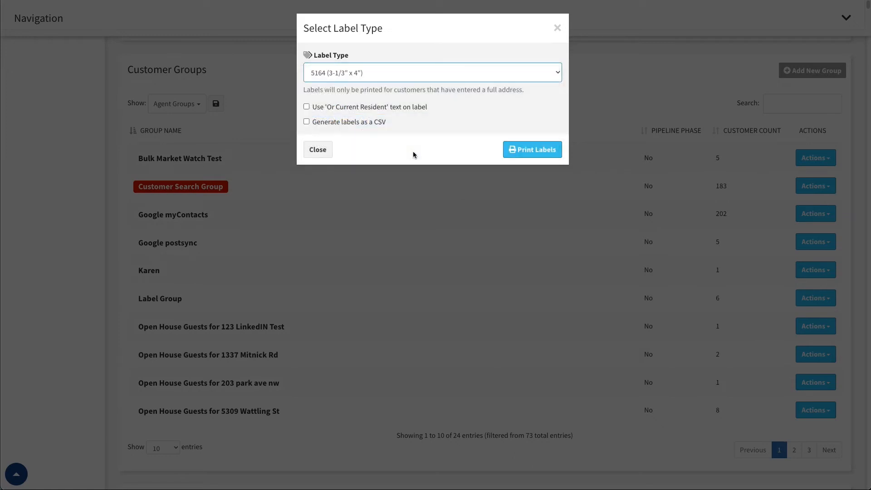
left_click(380, 74)
left_click(394, 96)
left_click(520, 153)
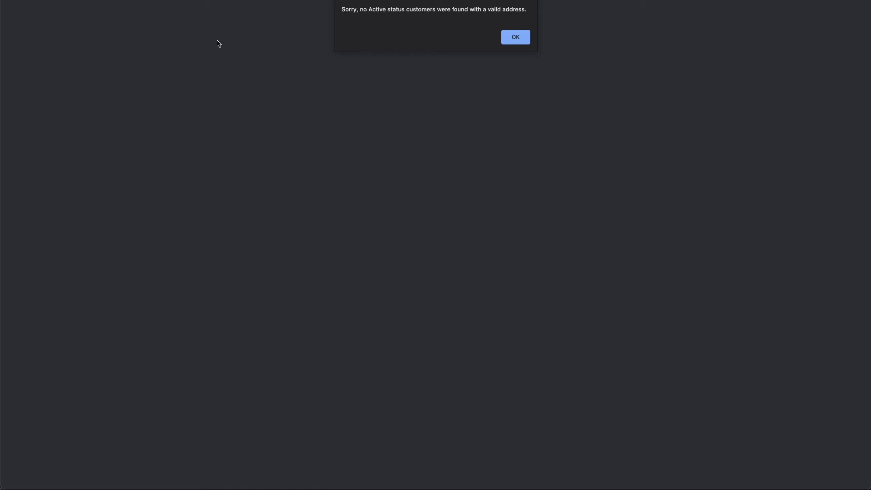
left_click(518, 38)
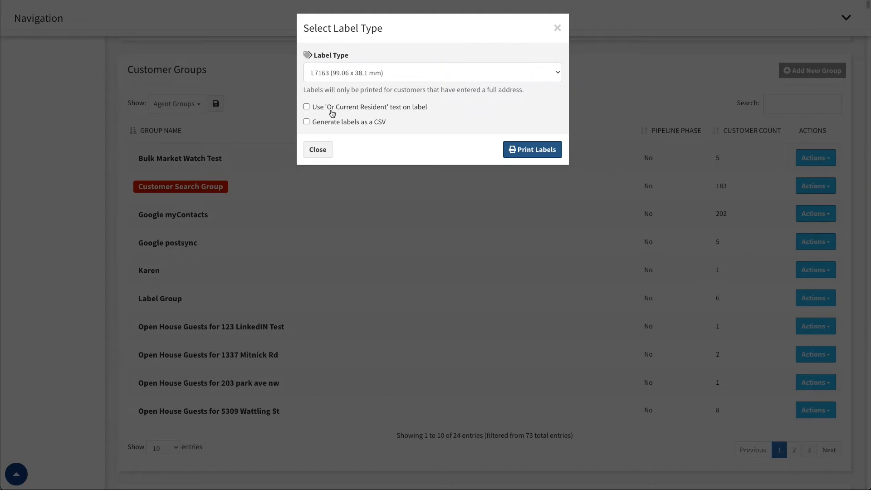
Toggle the CSV generation and 'Or Current Resident' label options on and off, and close the label settings without printing.
left_click(307, 122)
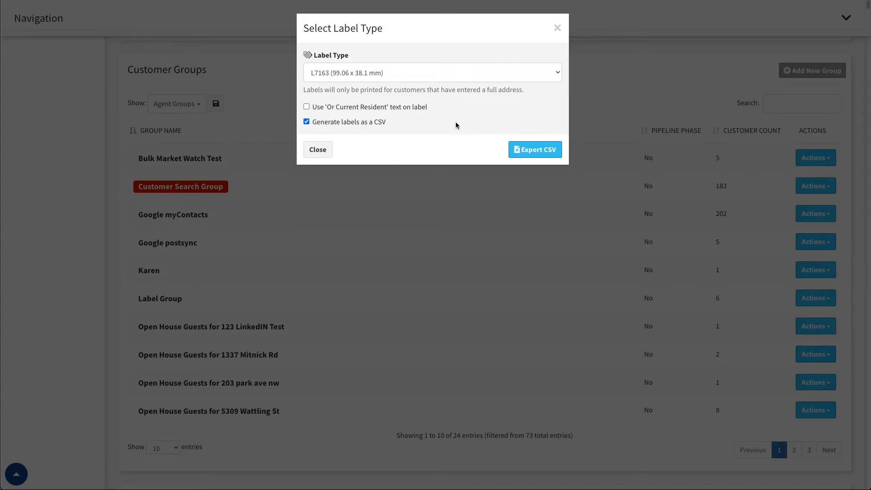
left_click(307, 122)
left_click(307, 106)
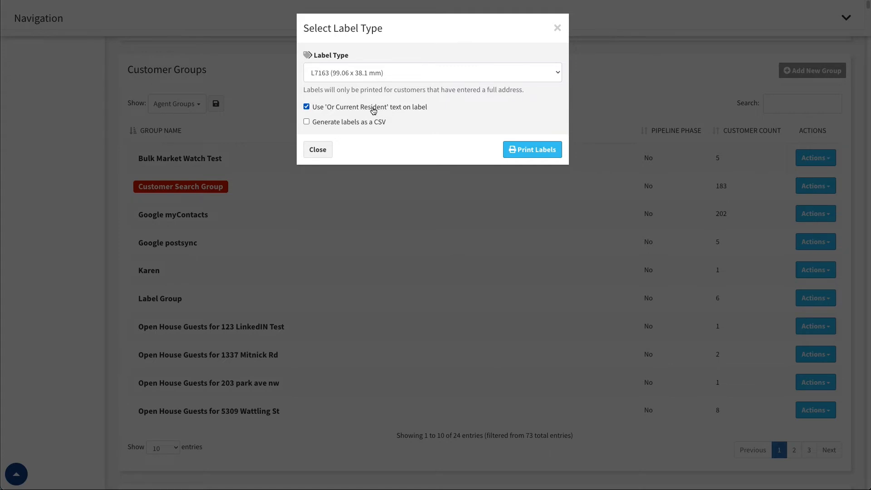
left_click(307, 107)
left_click(322, 150)
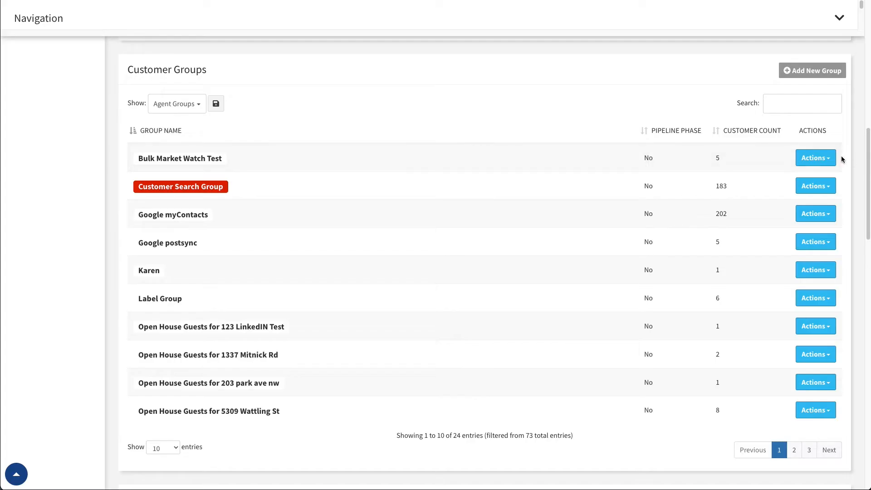
Open the Bulk Market Watch Test group for editing and set its group color to a light periwinkle blue, RGB 138, 151, 244.
left_click(829, 158)
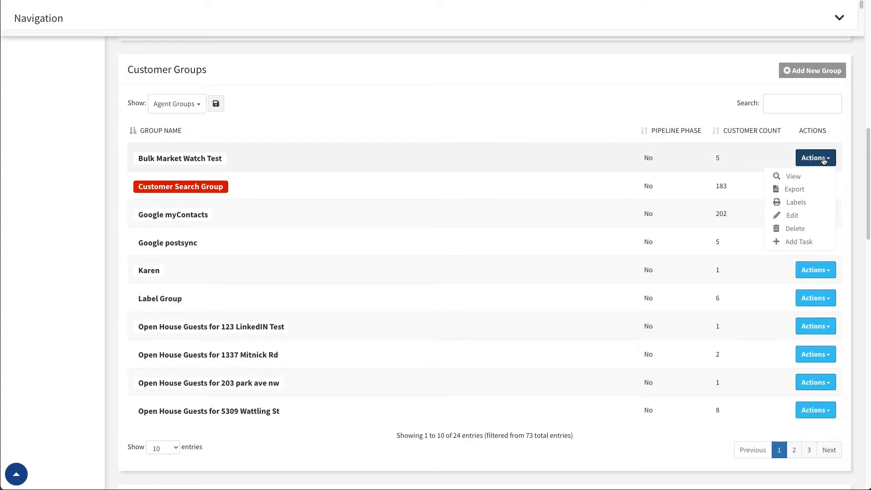
left_click(793, 216)
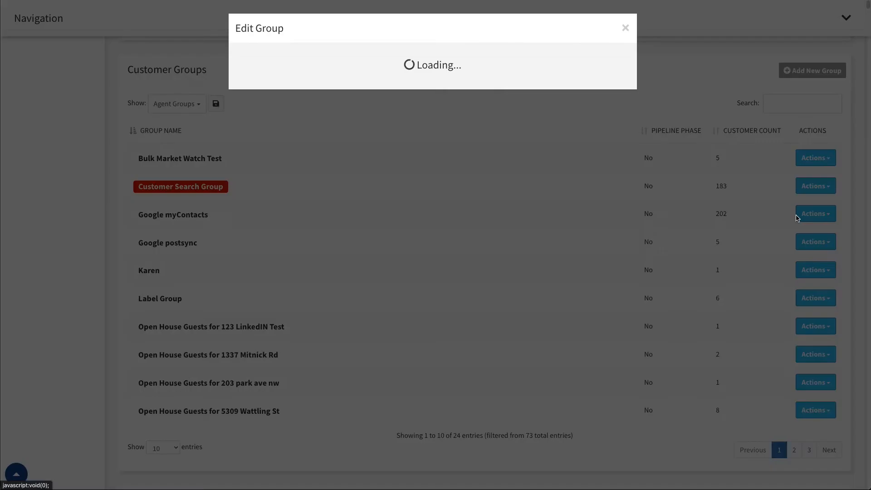
left_click_drag(341, 60, 432, 59)
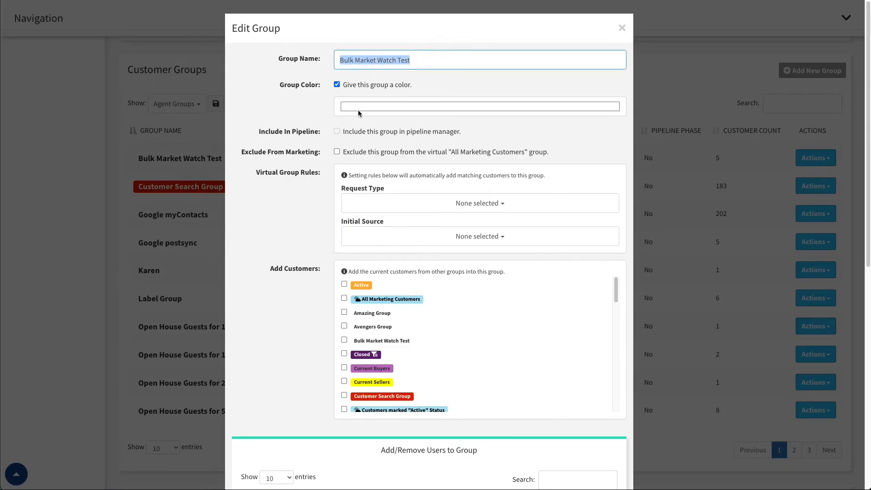
left_click(387, 108)
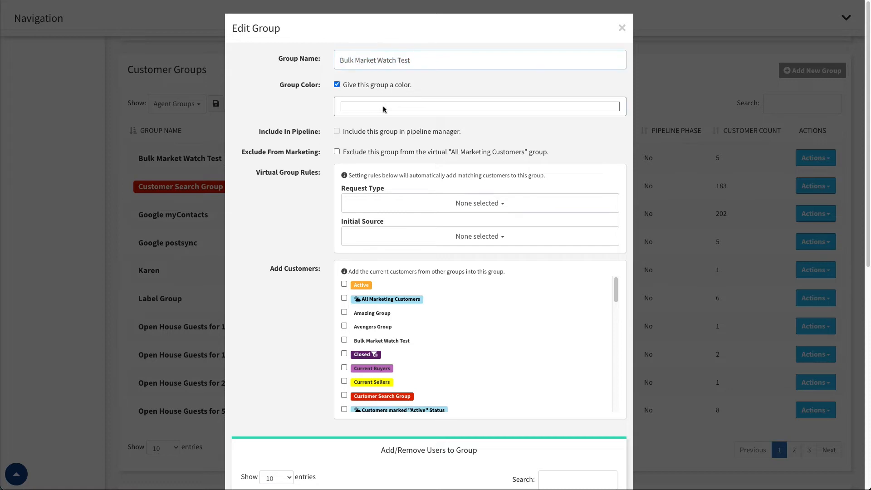
mouse_move(409, 139)
left_mouse_down()
mouse_move(416, 115)
mouse_move(426, 132)
mouse_move(407, 153)
left_mouse_up()
left_click_drag(399, 189, 394, 189)
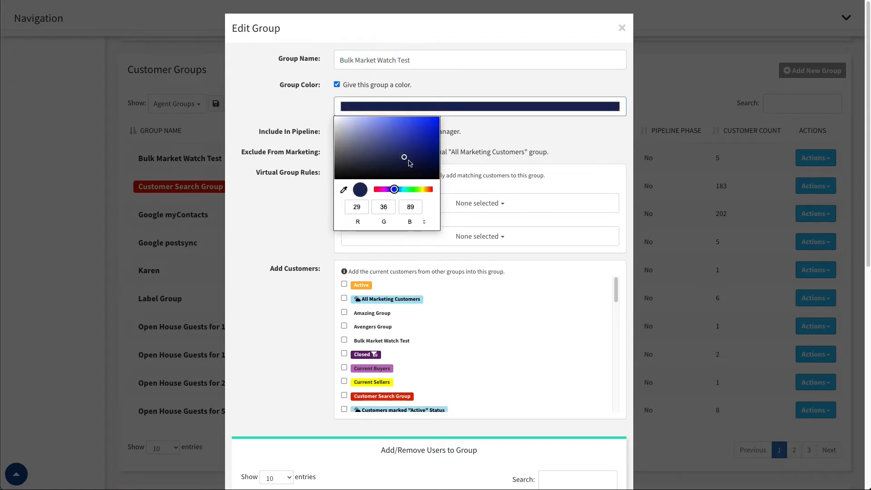
left_click(380, 128)
left_click_drag(380, 129, 381, 120)
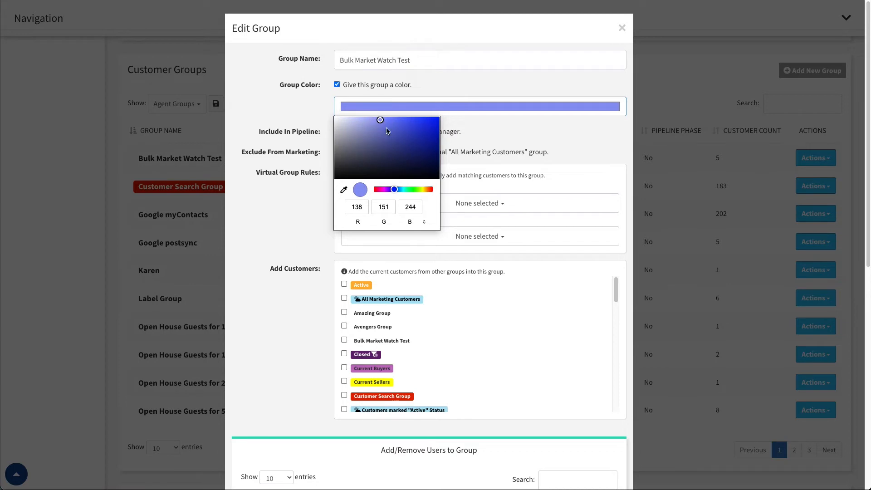
left_click(295, 194)
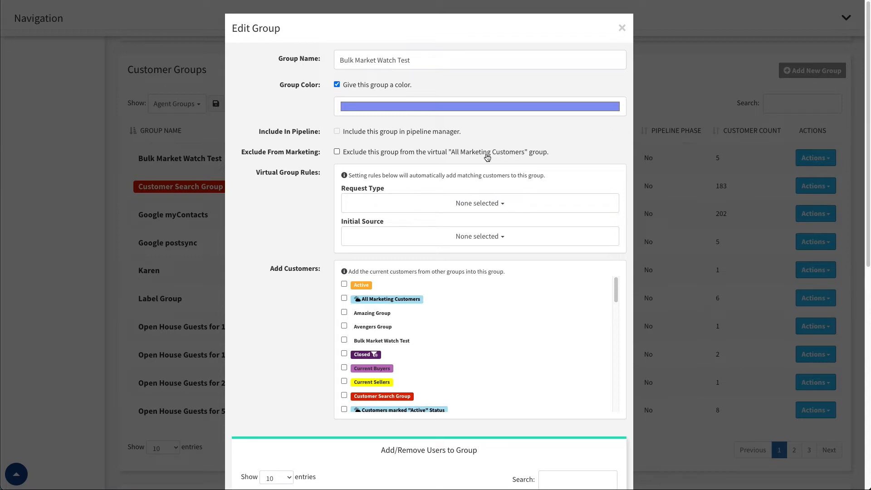
Toggle the group's exclusion from All Marketing Customers on and off, and set the virtual rule's Request Type to Showing.
left_click(337, 152)
left_click(339, 154)
scroll(414, 179, "down", 1)
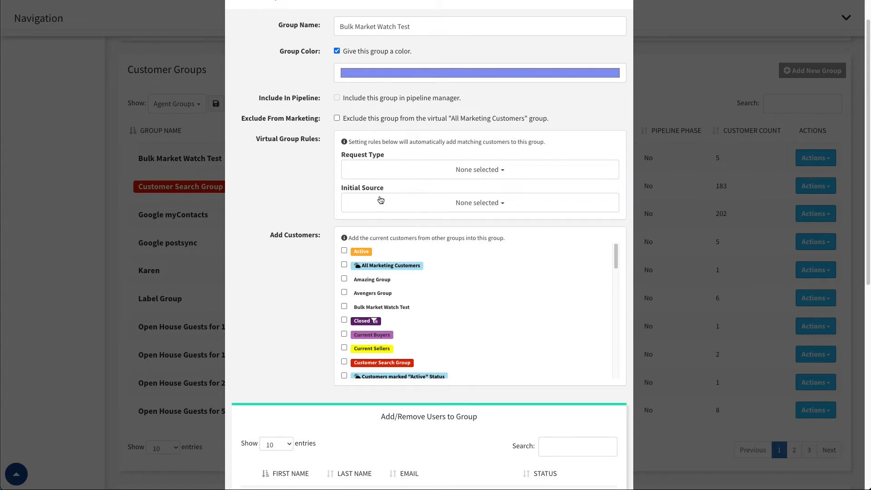
left_click(498, 177)
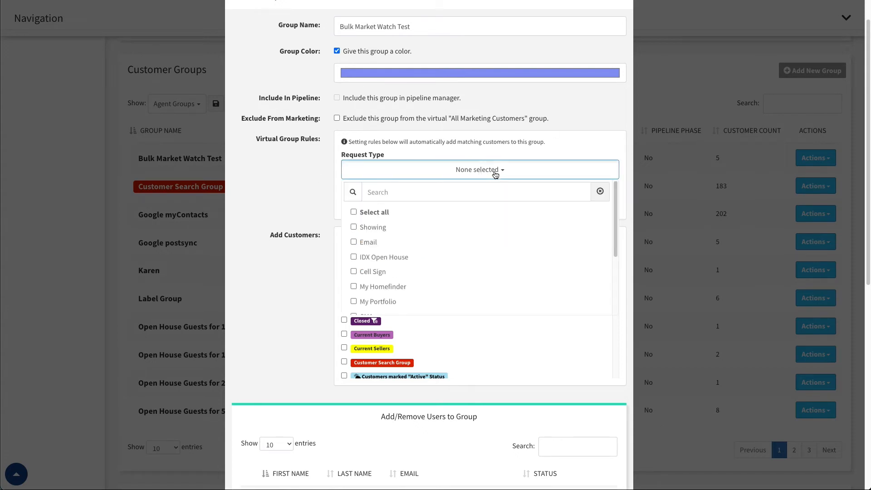
left_click(354, 228)
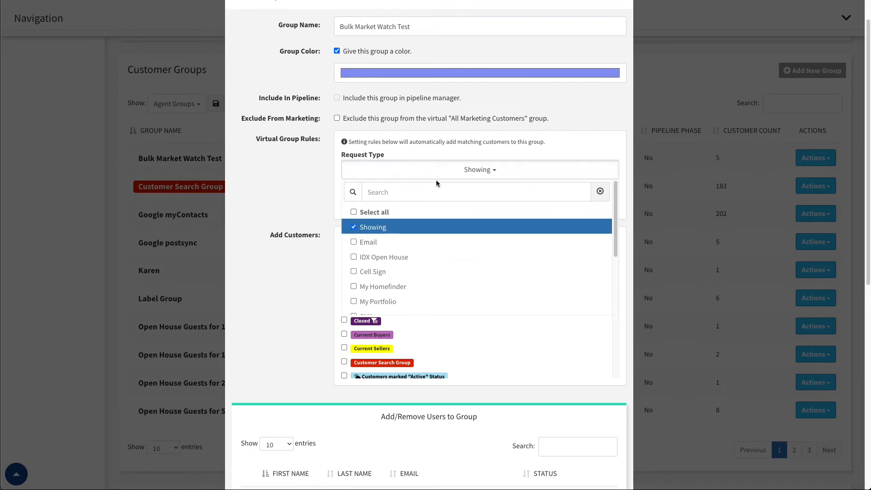
left_click(469, 178)
Set the virtual group rule's Initial Source to Zillow Group (ZTC).
left_click(495, 210)
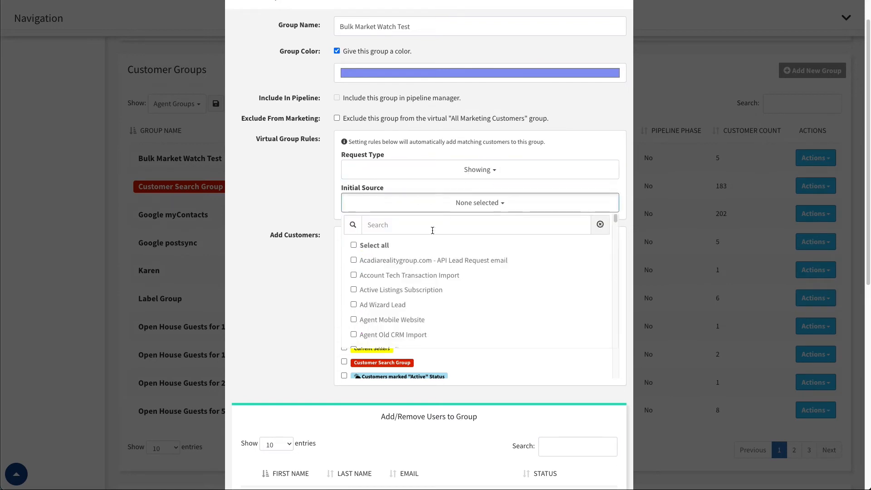
scroll(382, 270, "down", 2)
scroll(381, 270, "down", 3)
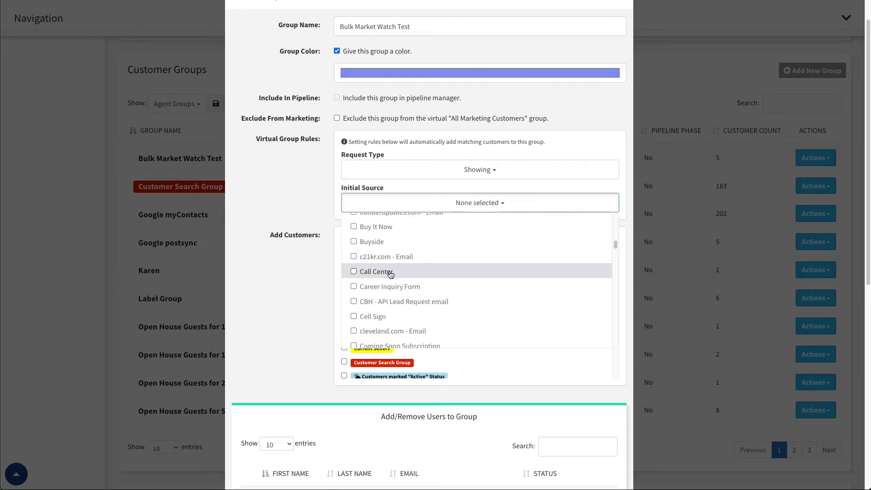
scroll(373, 280, "down", 2)
scroll(373, 280, "down", 12)
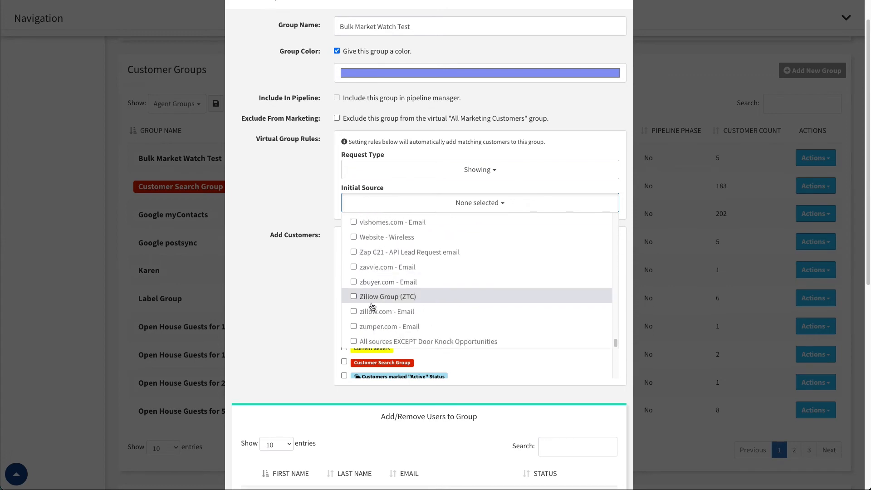
scroll(367, 295, "down", 1)
left_click(354, 268)
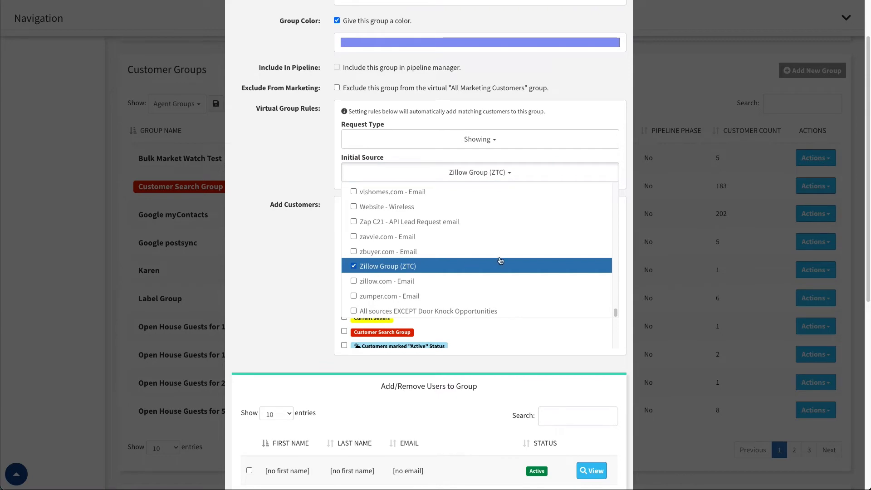
left_click(513, 174)
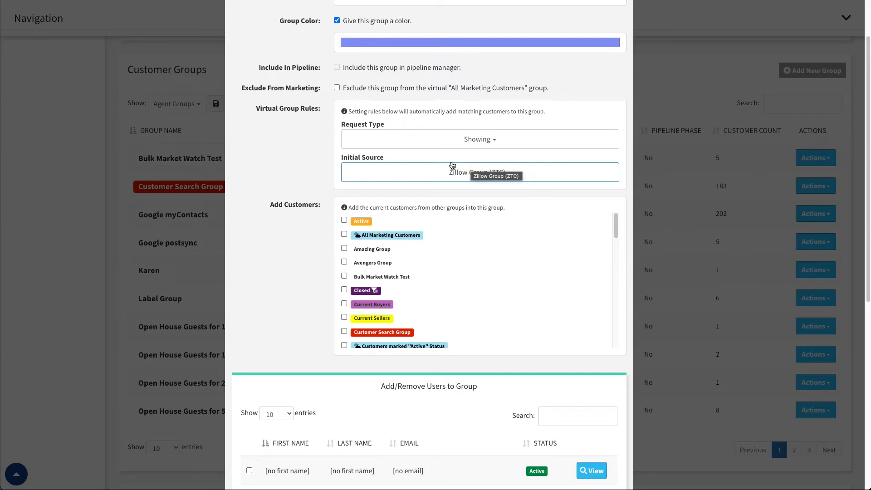
left_click(512, 172)
left_click(245, 200)
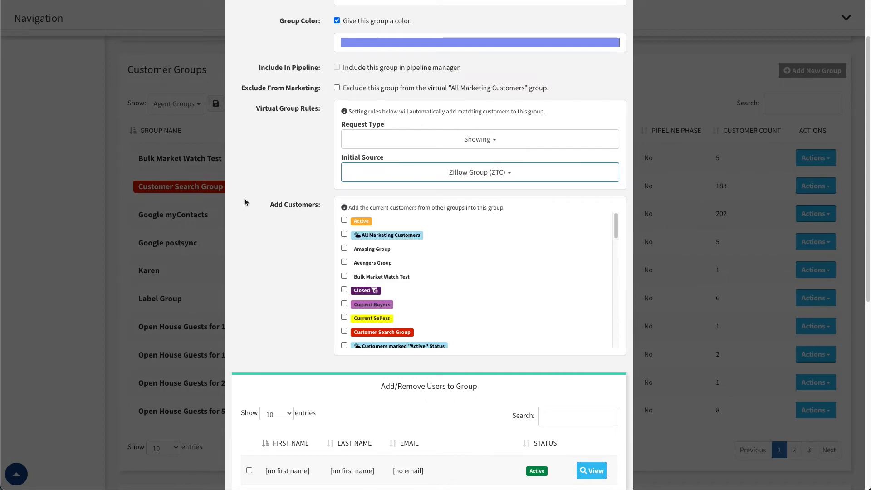
Select Amazing Group and Avengers Group as the groups whose current customers are added to this group.
scroll(368, 221, "down", 1)
scroll(390, 251, "up", 1)
scroll(331, 204, "up", 2)
scroll(335, 109, "down", 2)
scroll(341, 152, "up", 1)
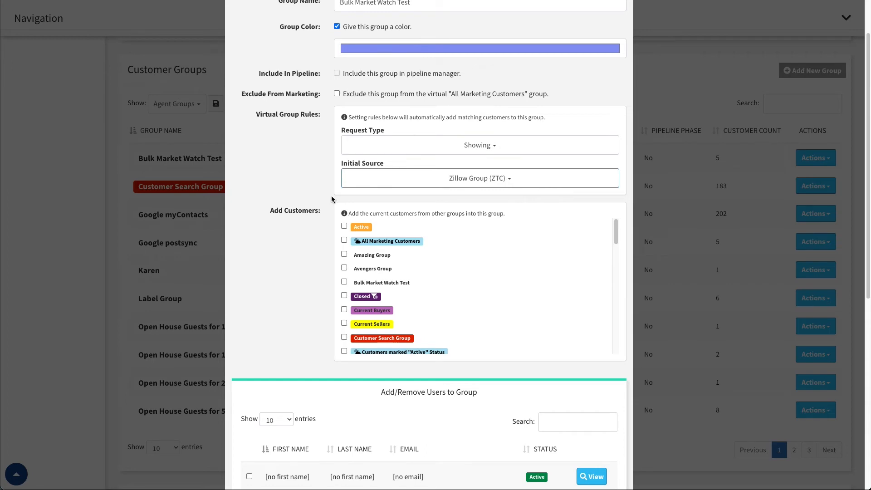
left_click(344, 254)
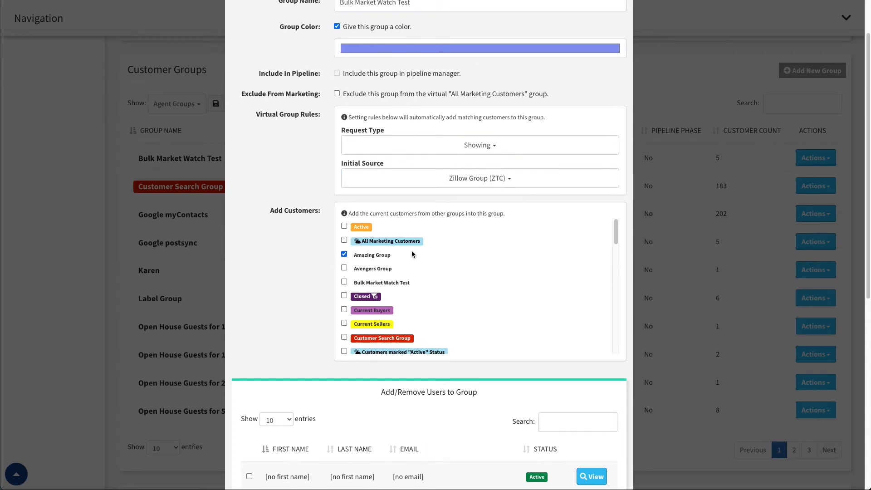
left_click(344, 268)
left_click(344, 268)
Search the group's user list by a first name, select the first matching user, clear the search and deselect that user again.
scroll(318, 250, "down", 7)
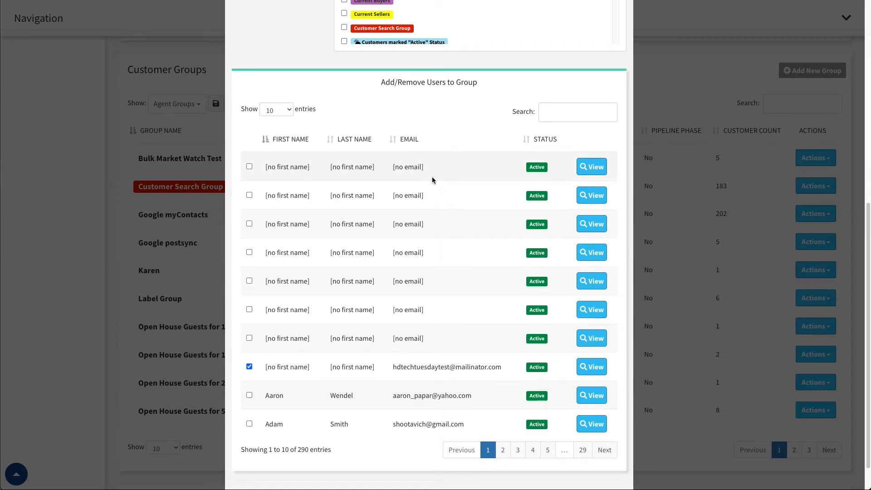
left_click(575, 115)
type("adam")
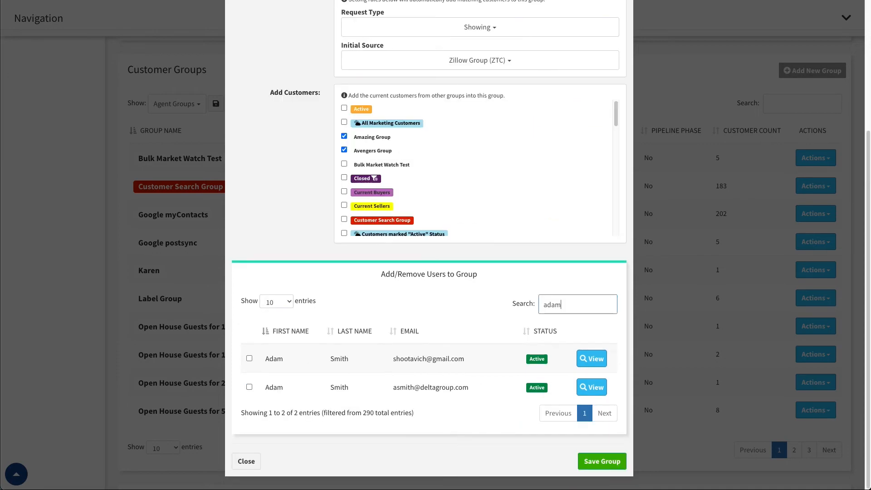
left_click(250, 359)
left_click(544, 309)
double_click(546, 310)
key("BackSpace")
scroll(283, 377, "down", 2)
scroll(287, 377, "down", 3)
left_click(250, 399)
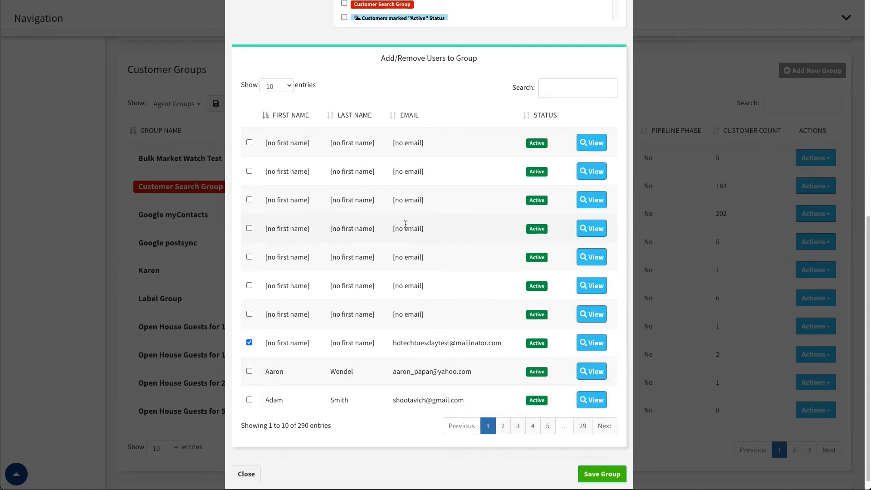
Check the user list's page-length choices, look over the group settings and close the Bulk Market Watch Test group without saving.
left_click(289, 86)
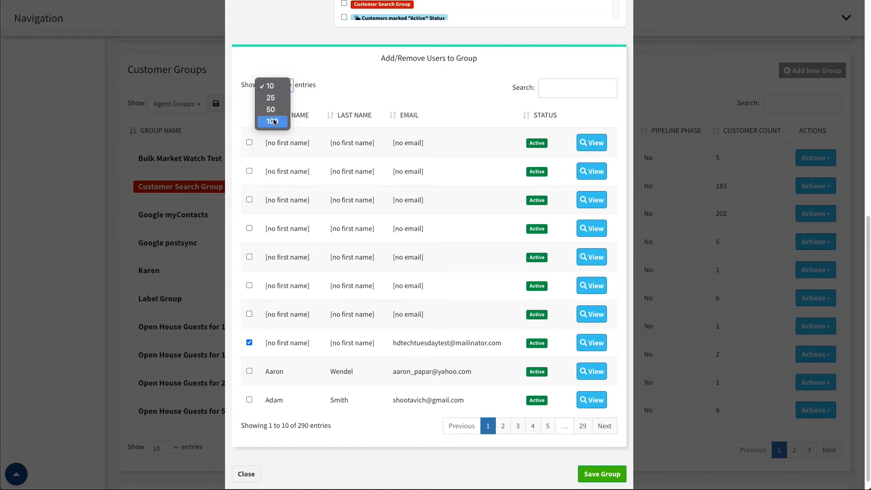
left_click(353, 90)
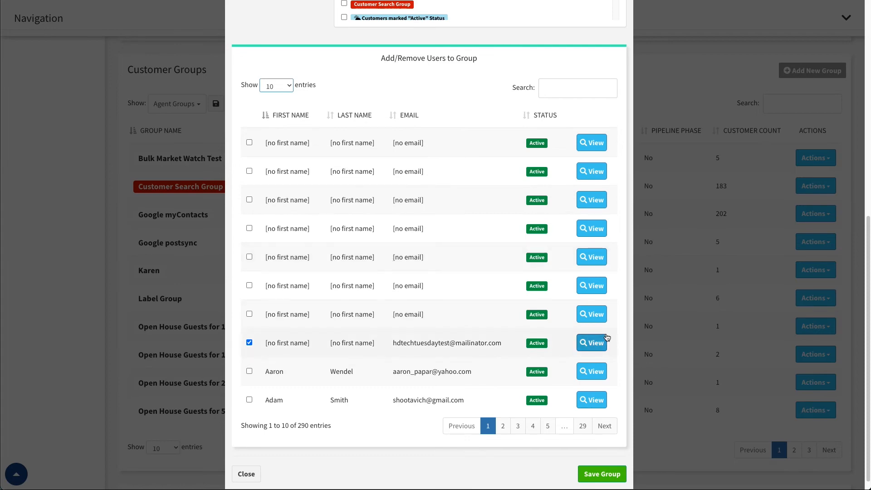
scroll(369, 244, "up", 8)
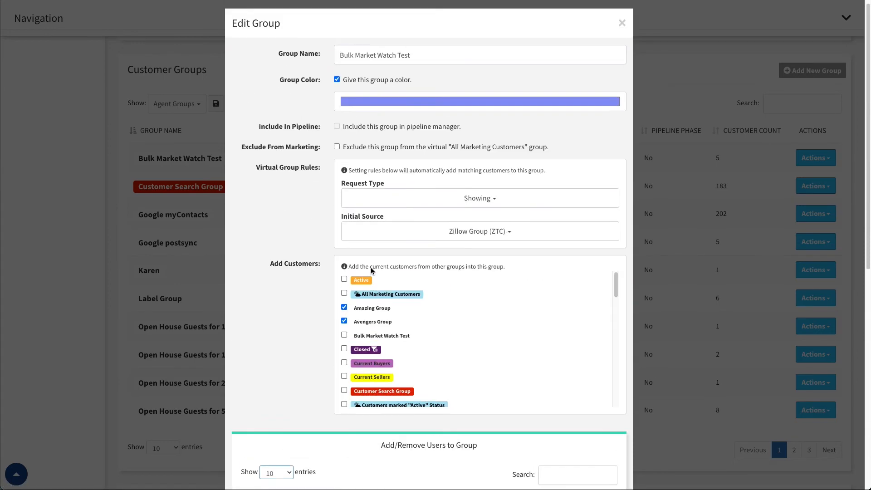
scroll(459, 201, "down", 3)
scroll(458, 201, "down", 3)
scroll(547, 331, "down", 6)
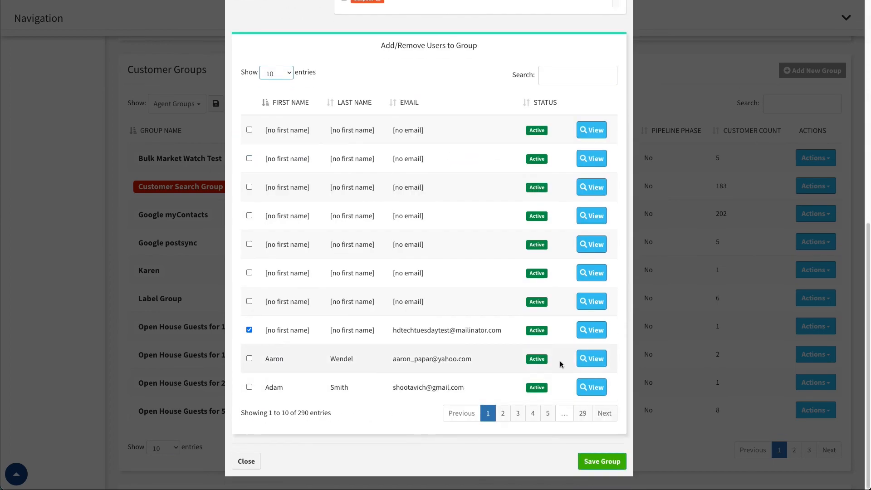
left_click(247, 463)
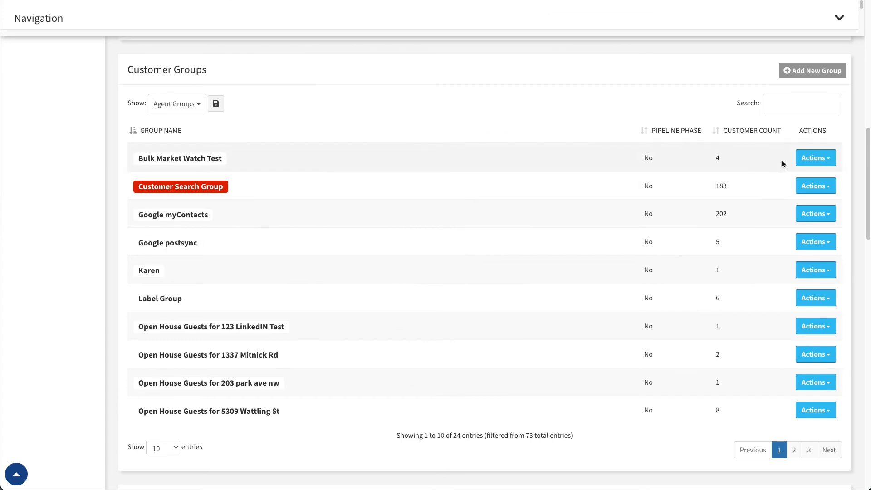
View the automated task settings for the Bulk Market Watch Test group and close them without selecting a task.
left_click(823, 160)
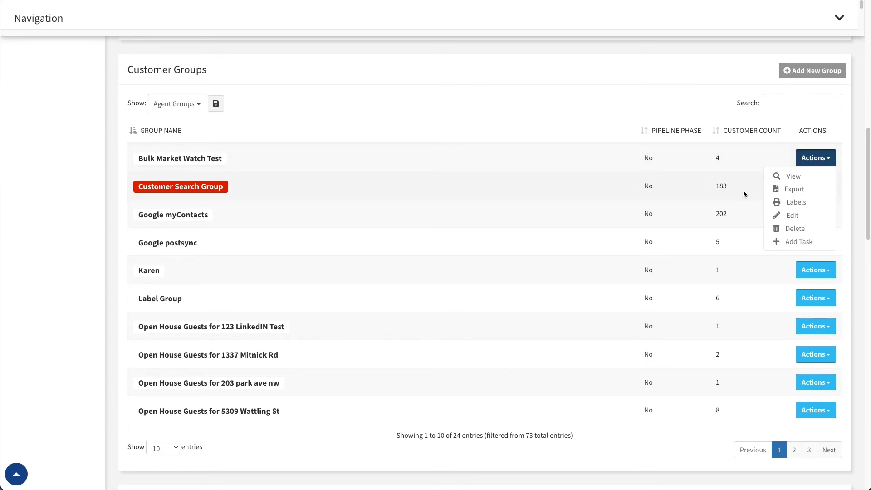
left_click(791, 244)
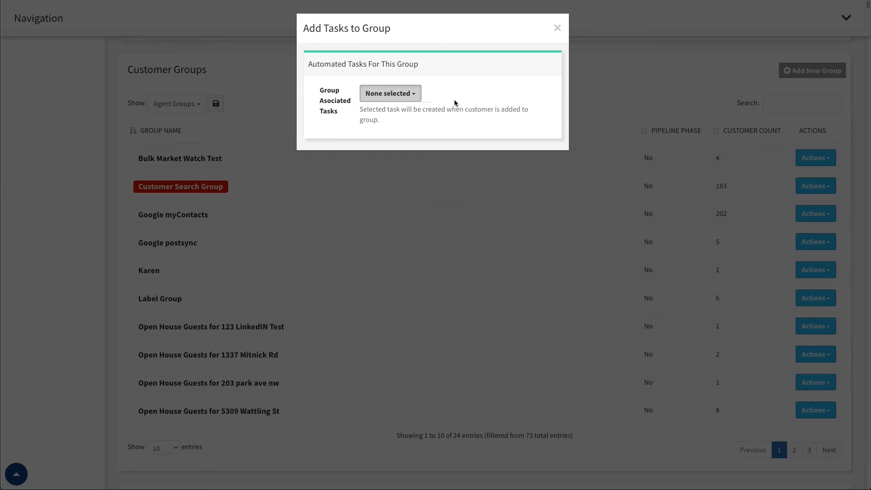
left_click(558, 28)
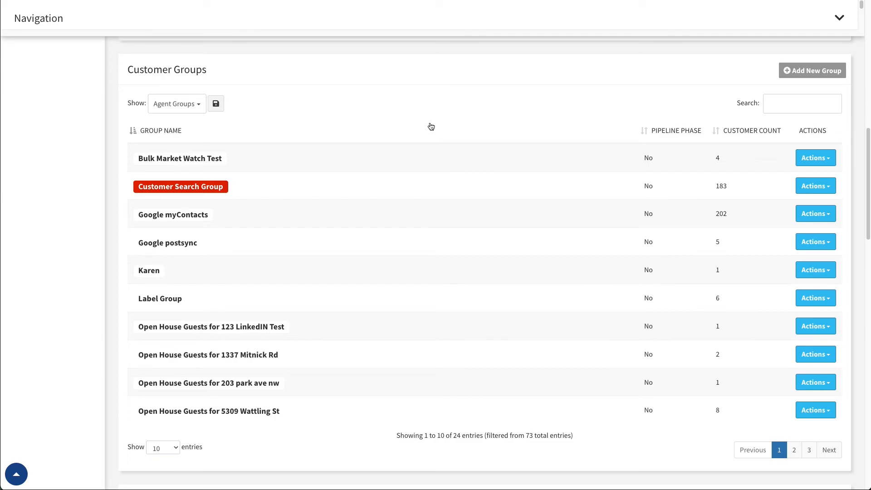
Start a new group, select Amazing Group as a source of customers, and close the form without adding the group.
left_click(803, 71)
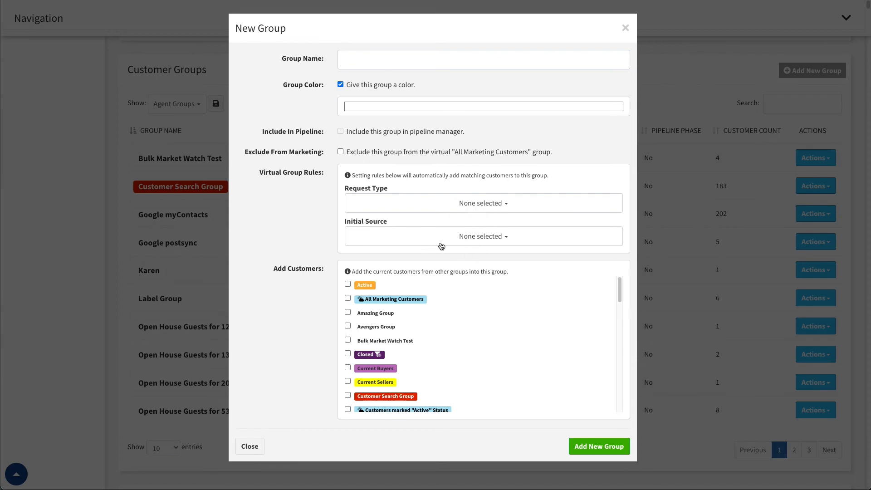
scroll(447, 307, "down", 1)
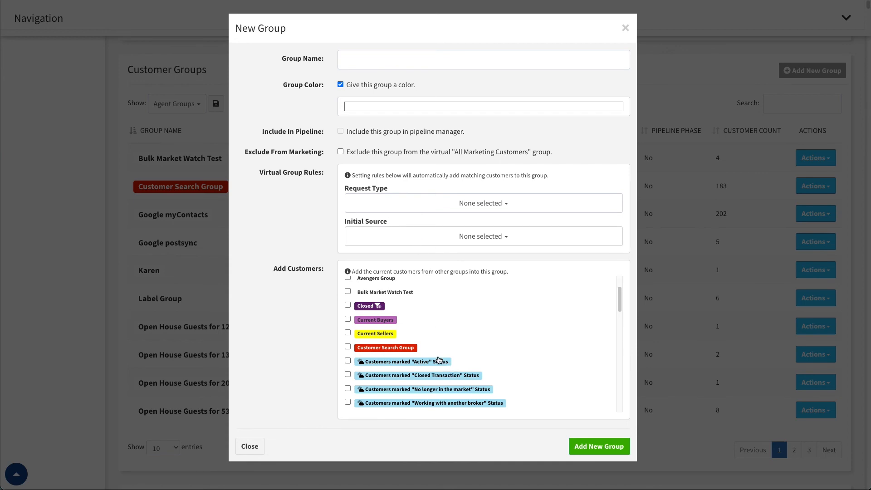
scroll(431, 367, "up", 1)
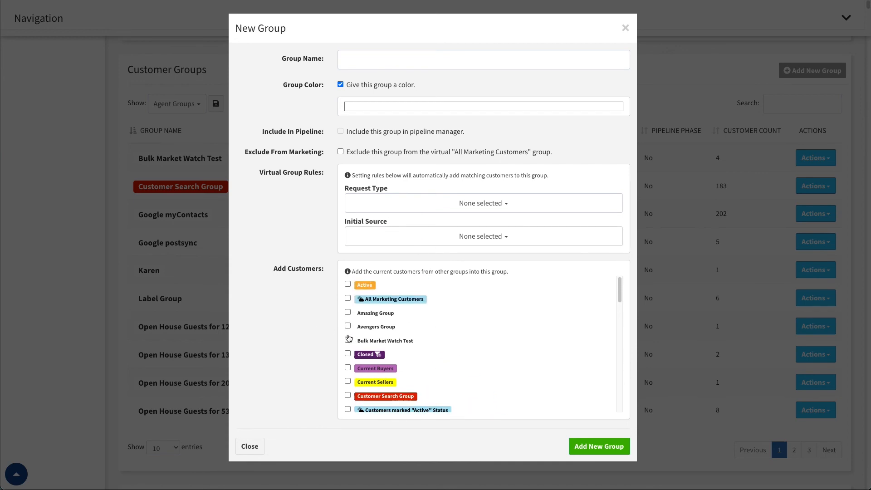
left_click(348, 312)
left_click(249, 447)
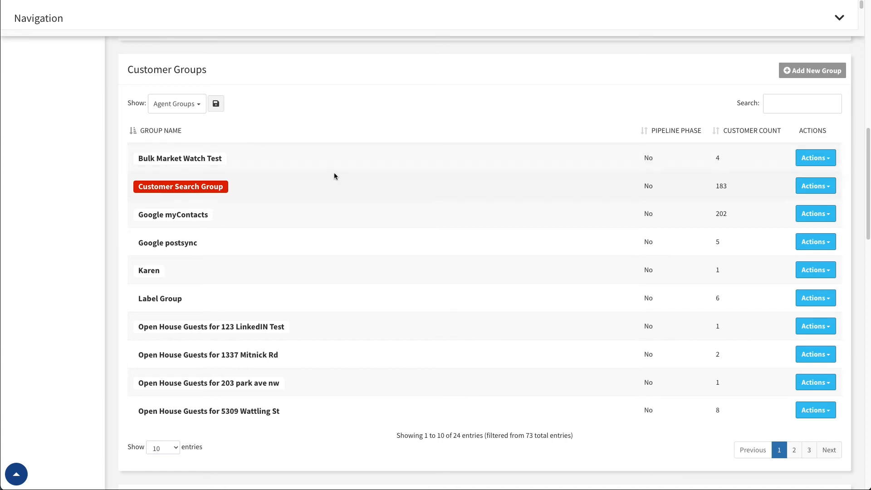
Include Standard Groups alongside Agent Groups in the Customer Groups list filter.
left_click(182, 105)
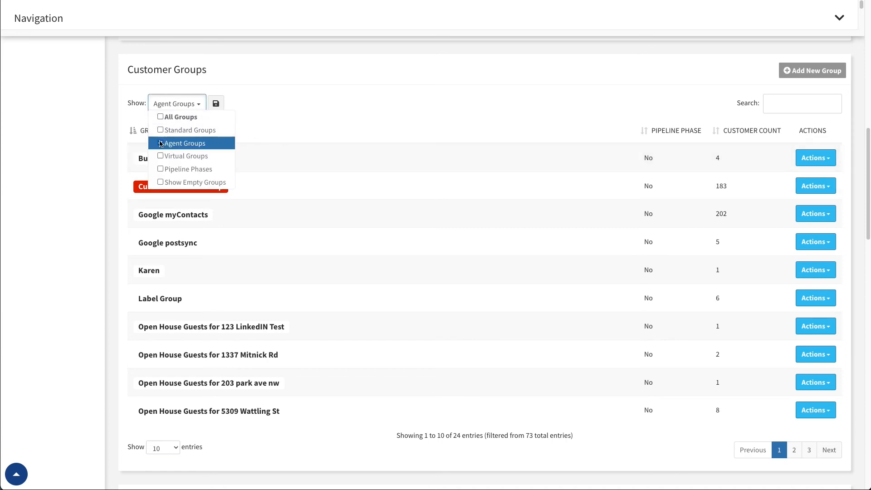
left_click(161, 131)
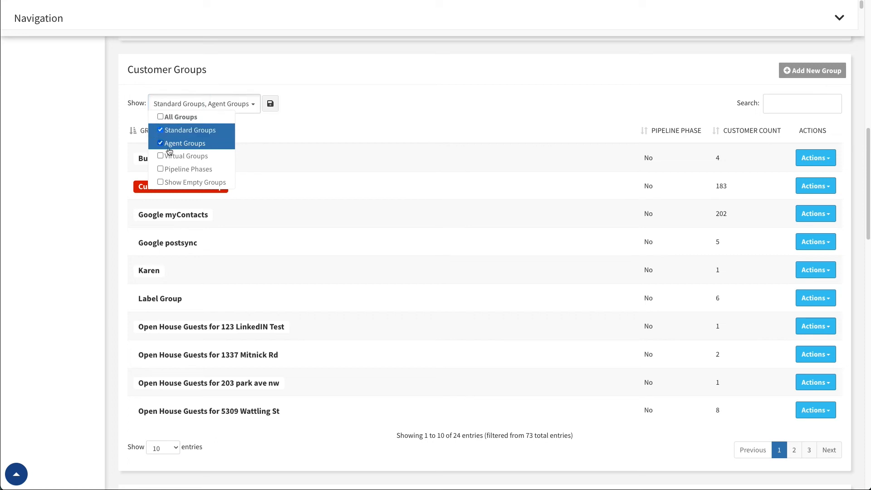
left_click(257, 112)
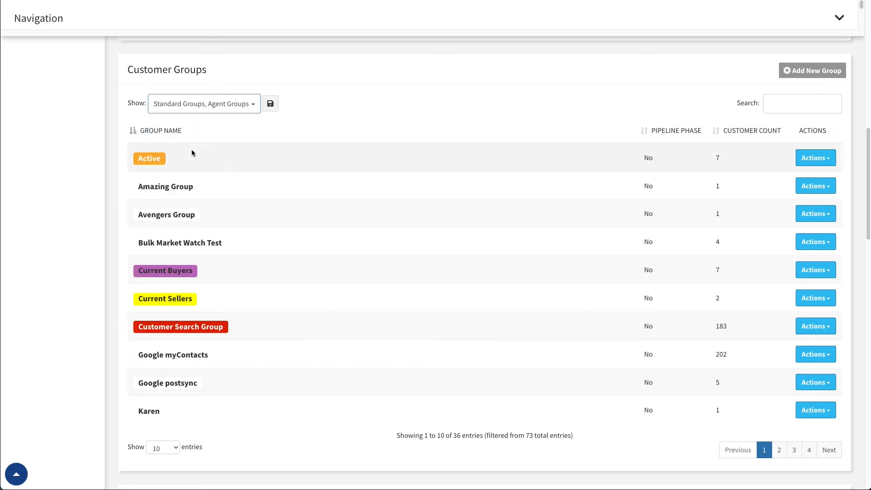
Open the Active group for editing and toggle its group color off and back on.
left_click(822, 160)
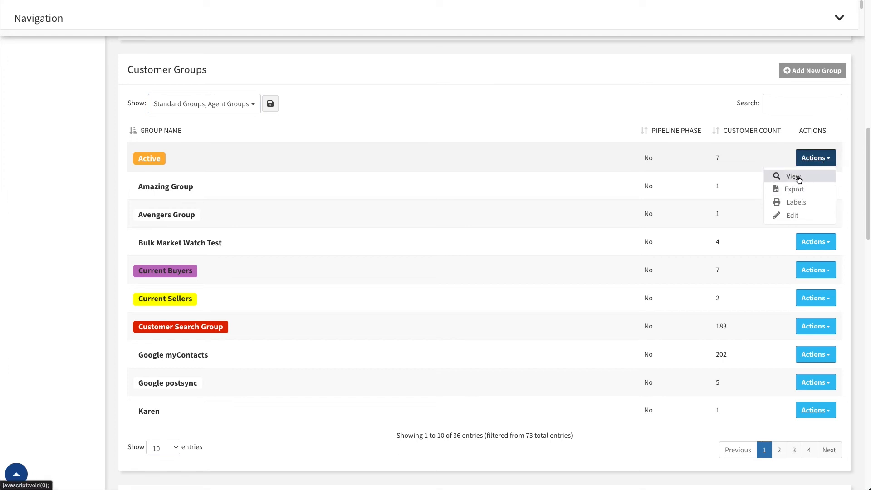
left_click(806, 221)
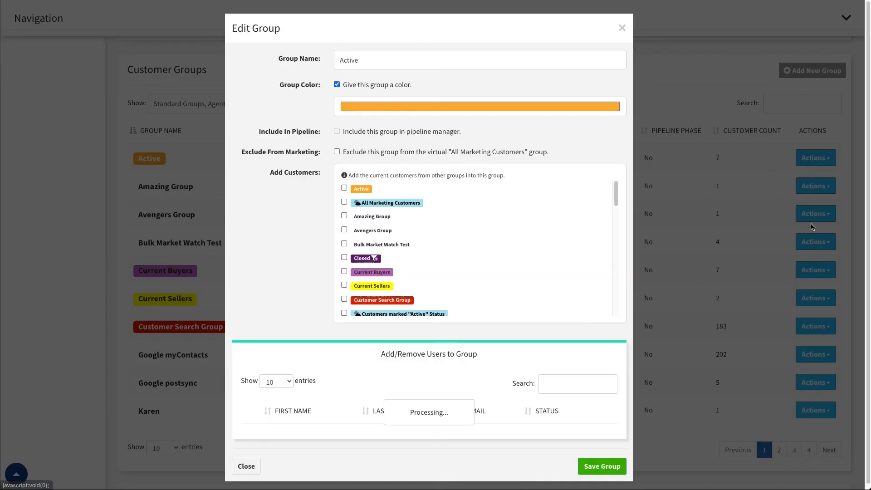
left_click(345, 63)
left_click(336, 84)
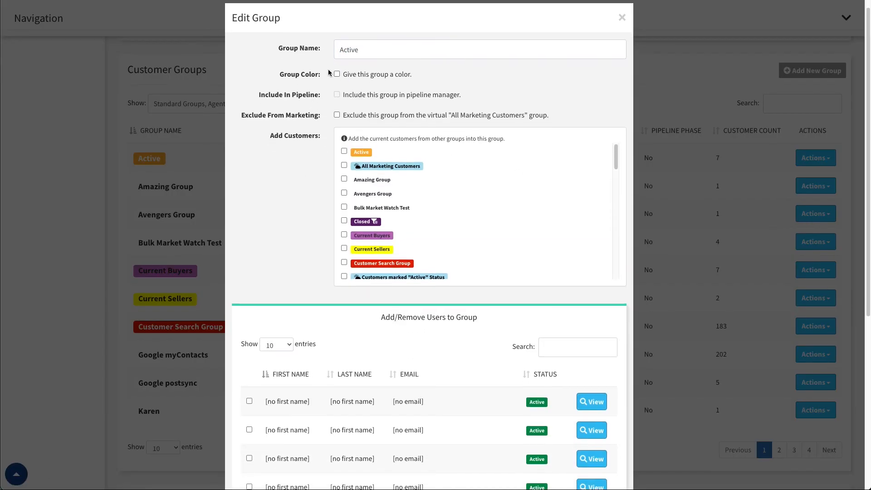
left_click(337, 74)
Look over the Active group's settings, select its name text without changing it, and close the editor without saving.
scroll(308, 348, "down", 3)
scroll(341, 390, "up", 3)
double_click(352, 57)
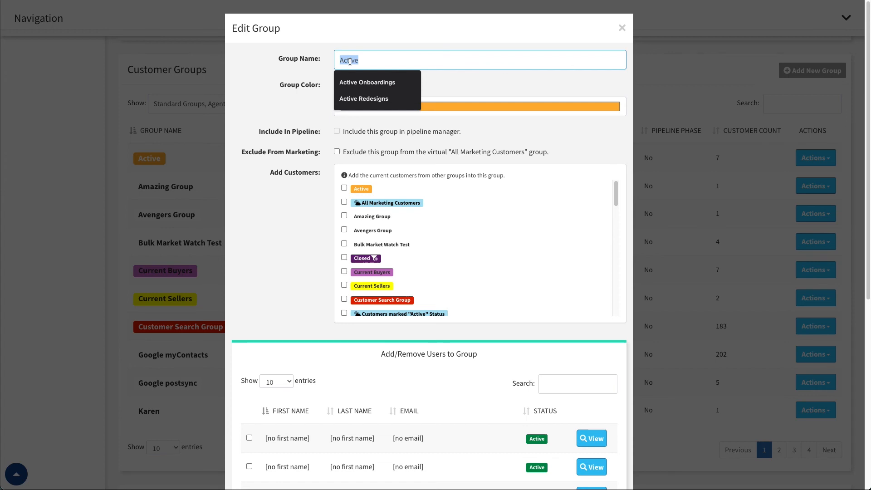
left_click(363, 61)
left_click(276, 77)
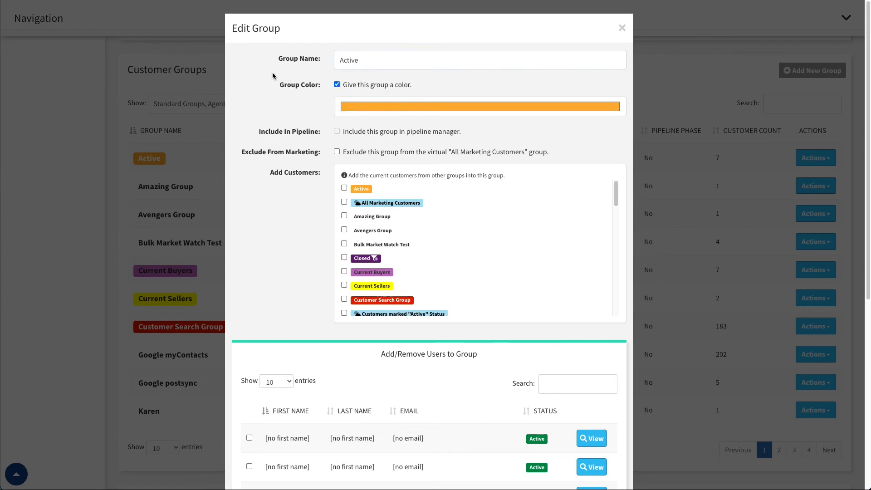
left_click(623, 30)
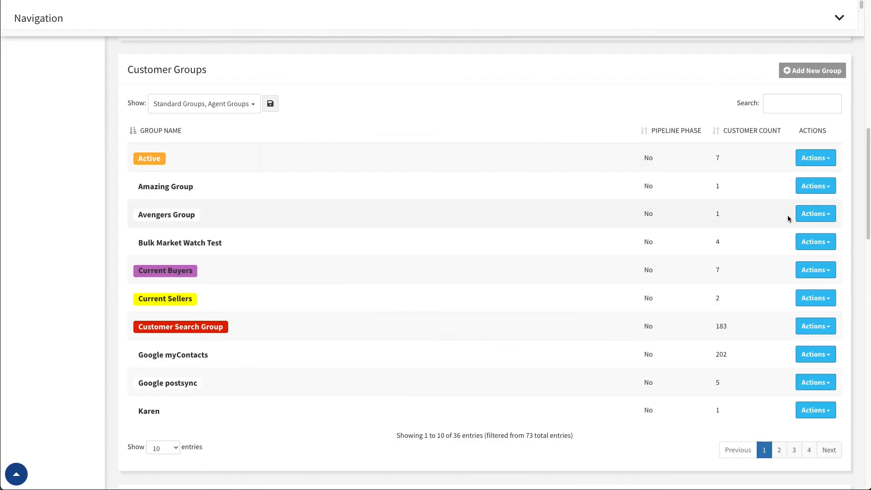
Filter the Customer Groups list to Virtual Groups only, excluding Standard Groups and Agent Groups.
left_click(233, 110)
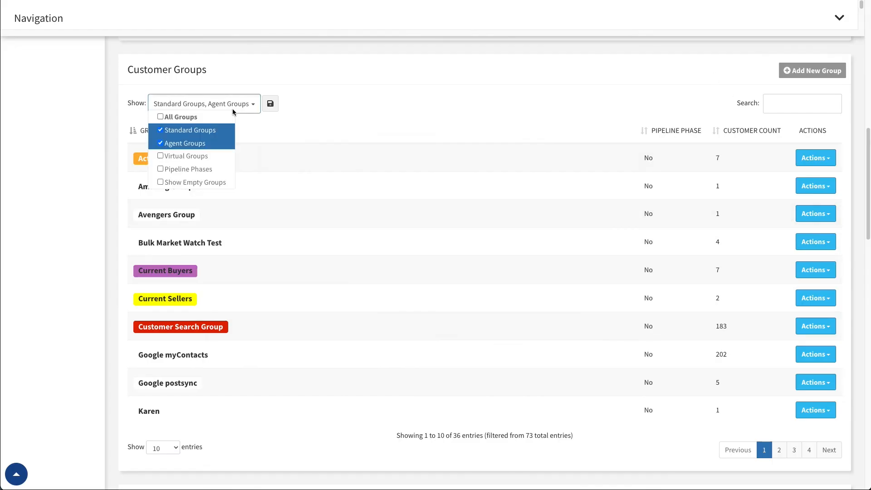
left_click(161, 130)
left_click(162, 144)
left_click(161, 156)
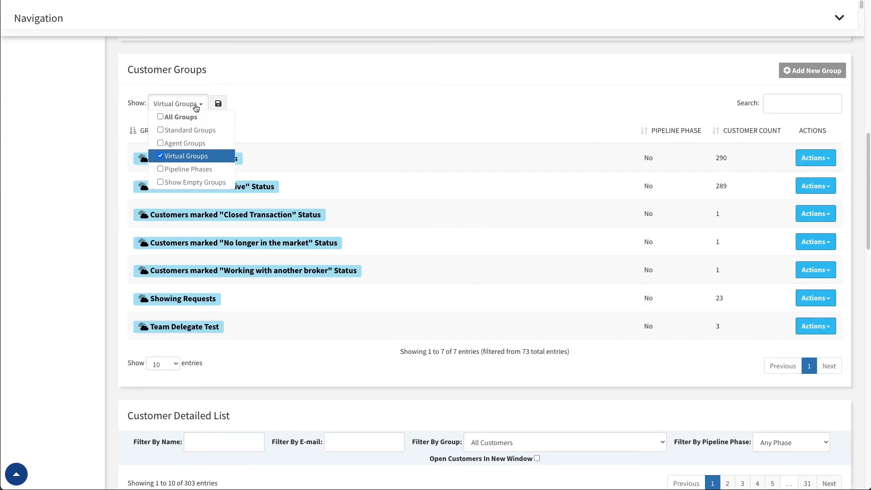
left_click(196, 107)
Compare the actions available for the All Marketing Customers and Showing Requests virtual groups.
left_click(816, 158)
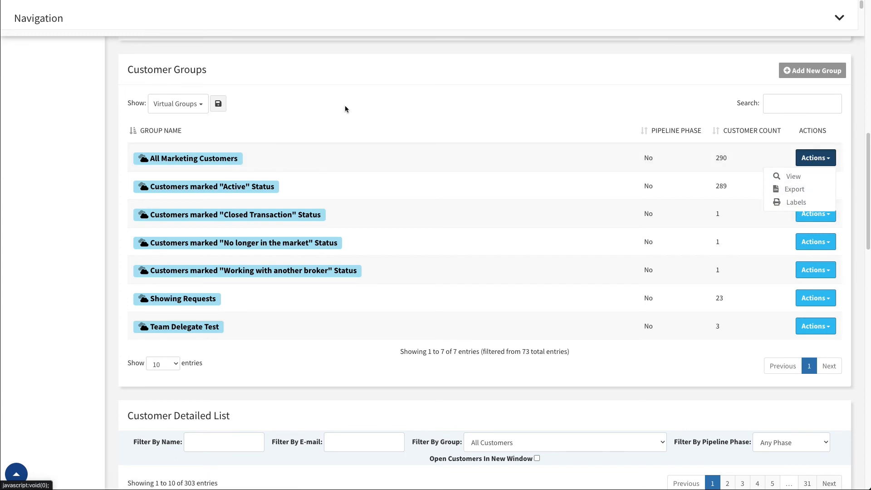
left_click(184, 104)
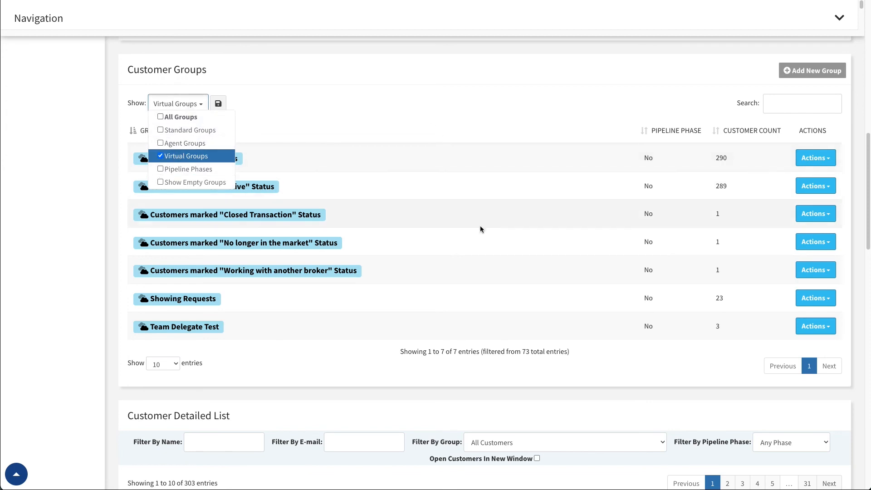
left_click(333, 89)
left_click(816, 301)
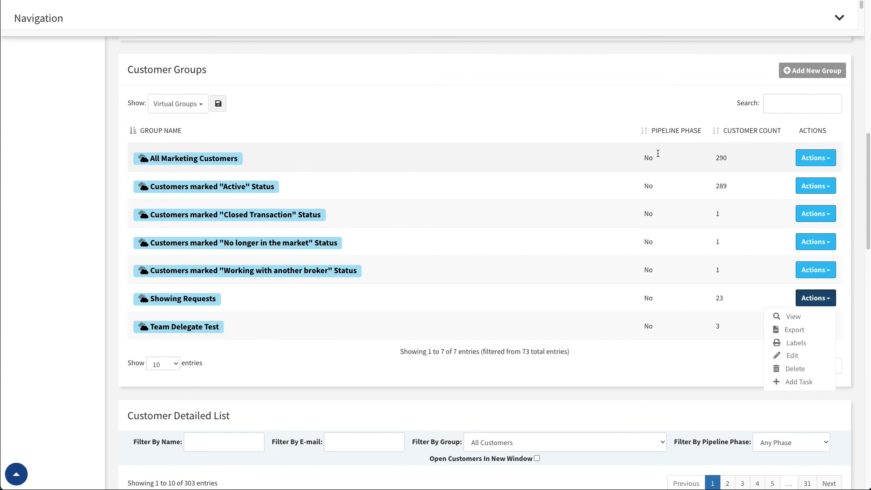
left_click(823, 162)
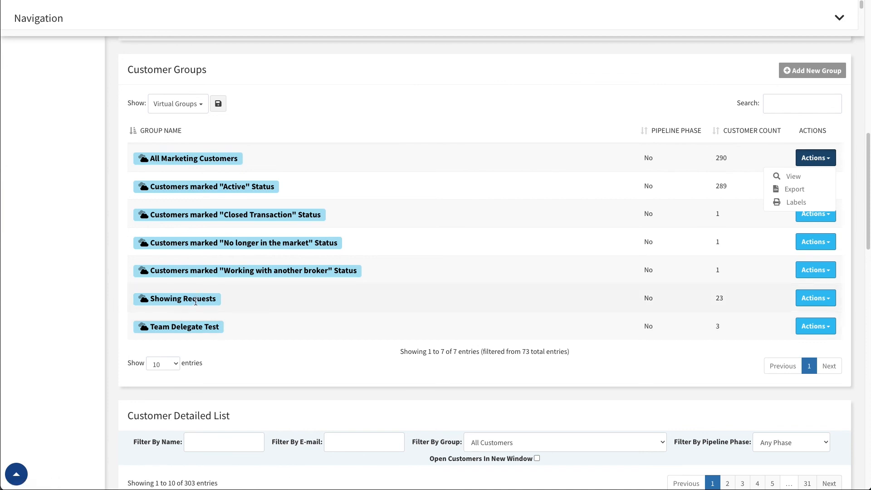
Open the Showing Requests group for editing, look over its virtual group rules, and close the editor without saving.
left_click(822, 302)
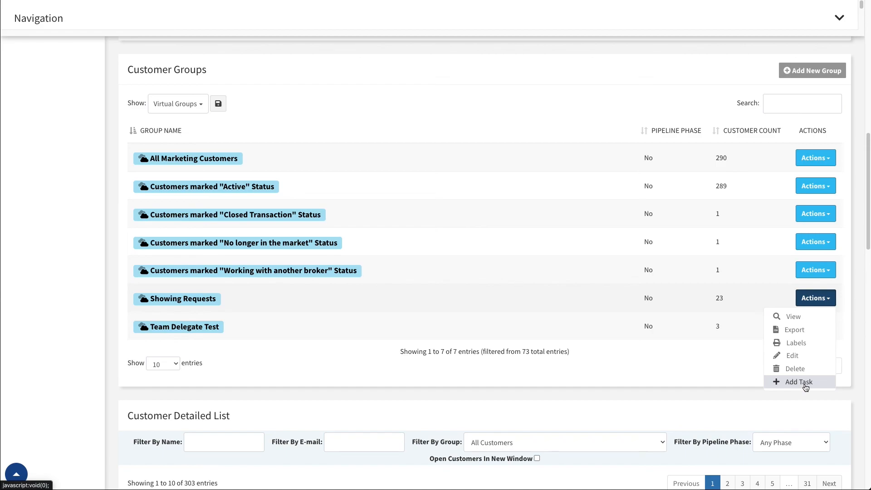
left_click(803, 356)
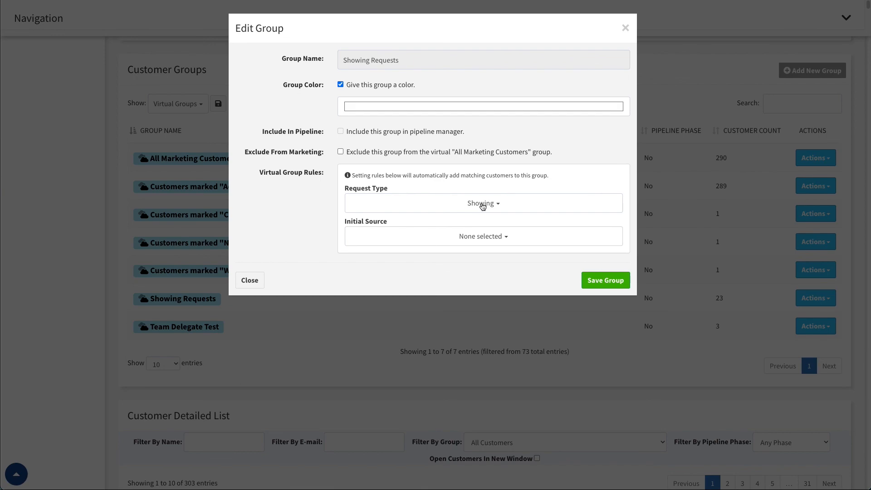
left_click(625, 28)
Filter the Customer Groups list to Pipeline Phases only, replacing Virtual Groups.
left_click(193, 110)
left_click(168, 155)
left_click(168, 169)
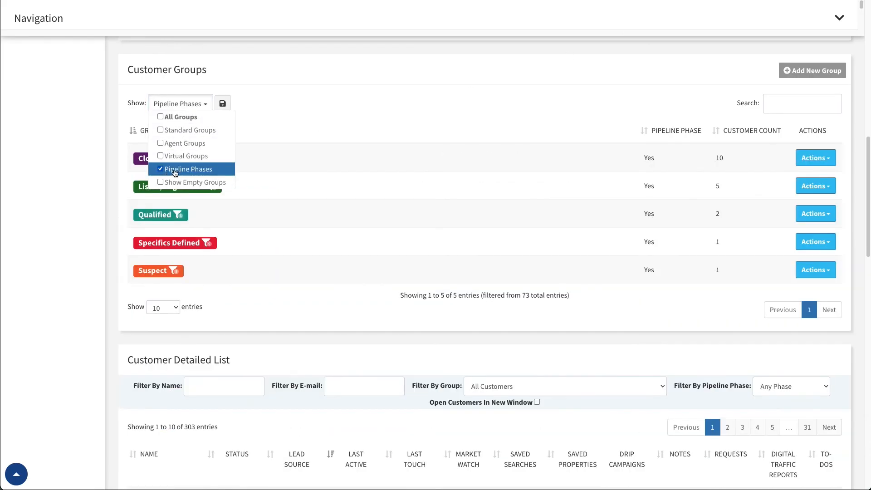
left_click(204, 94)
Open the Closed pipeline phase for editing, look at its group color setting, and close the editor without saving.
left_click(826, 160)
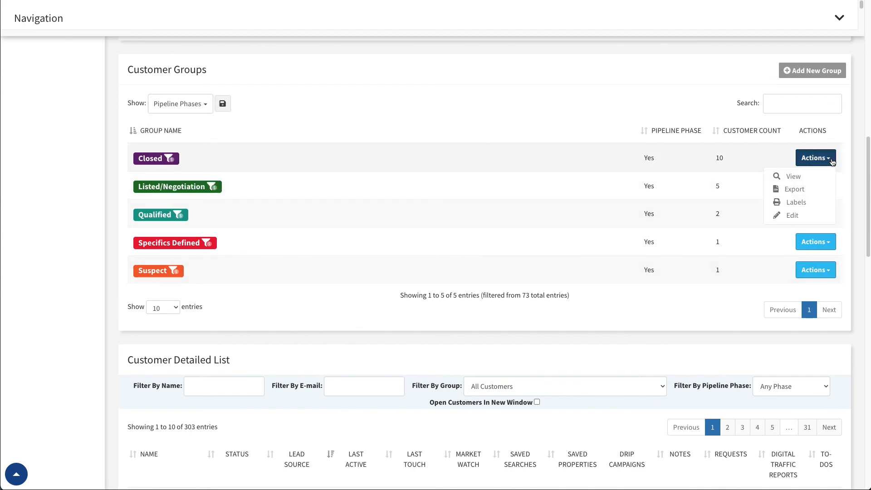
left_click(799, 216)
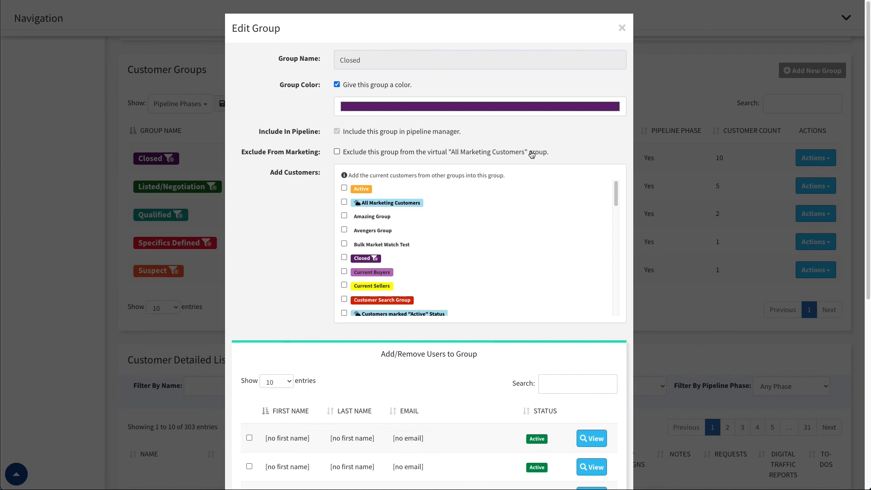
left_click(473, 107)
left_click(486, 100)
left_click(622, 28)
Replace Pipeline Phases with Show Empty Groups as the only option in the Customer Groups filter.
left_click(196, 104)
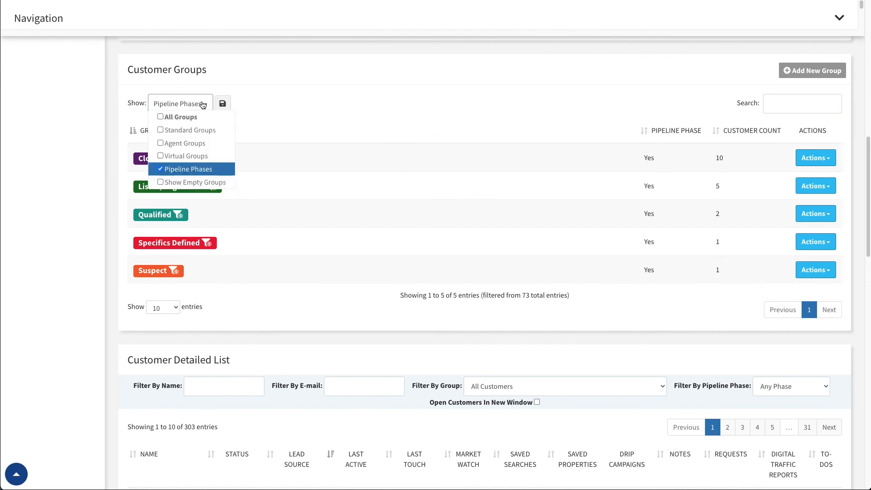
left_click(161, 169)
left_click(161, 182)
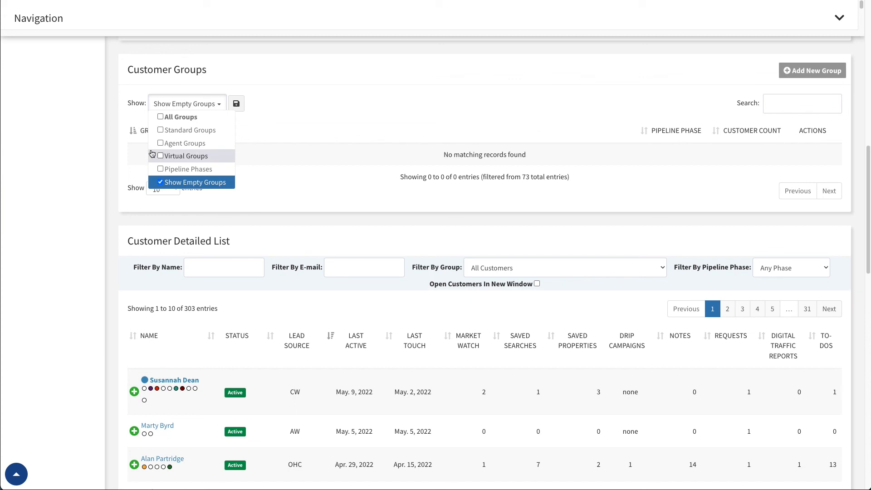
Set the Customer Groups filter to All Groups, and toggle Show Empty Groups off and back on.
left_click(160, 117)
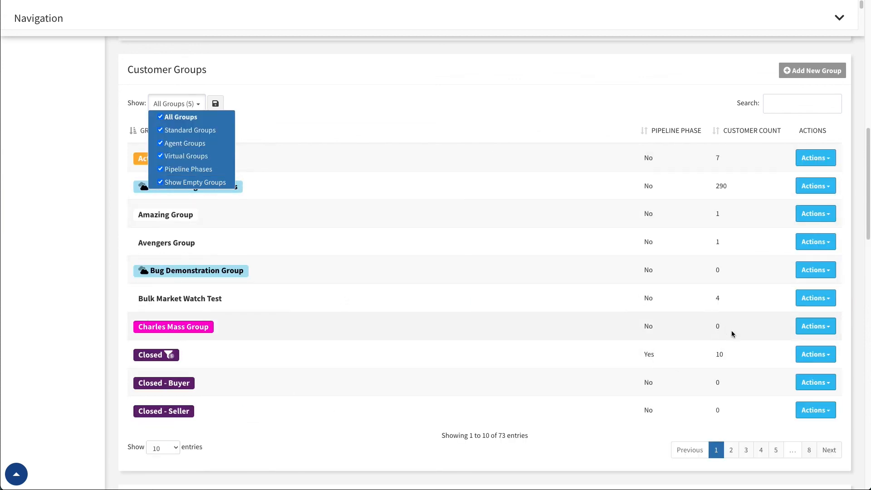
left_click(161, 182)
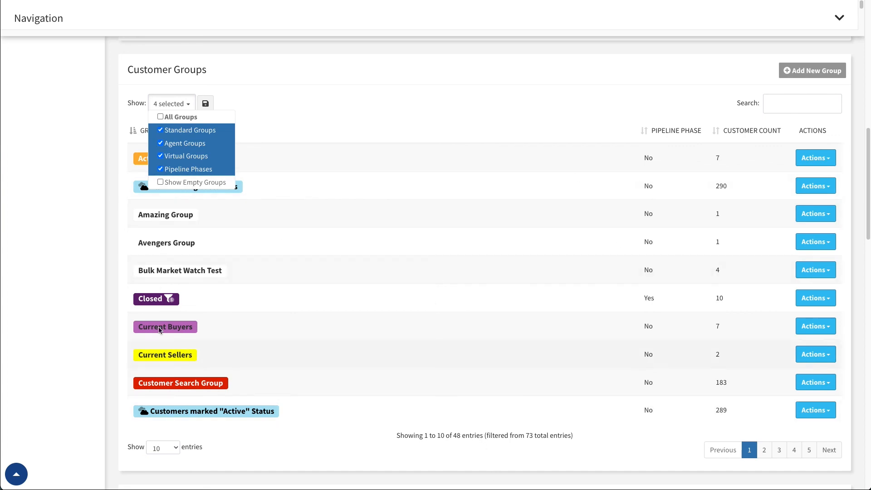
left_click(160, 182)
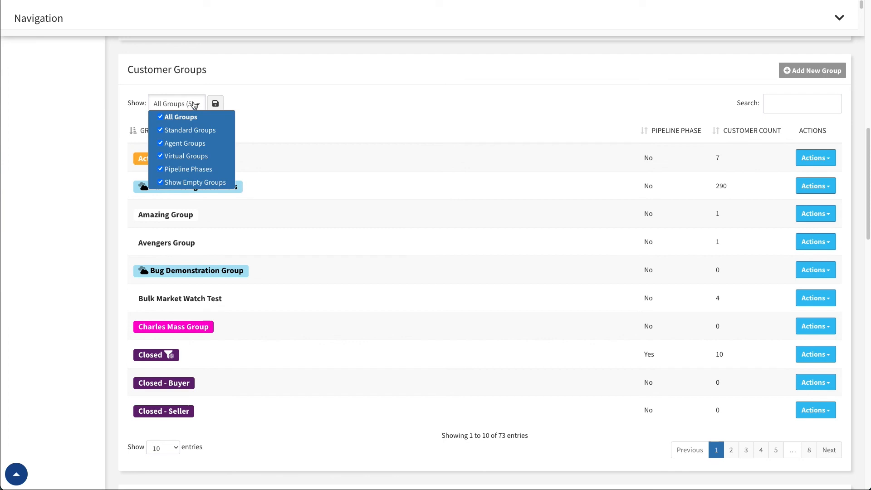